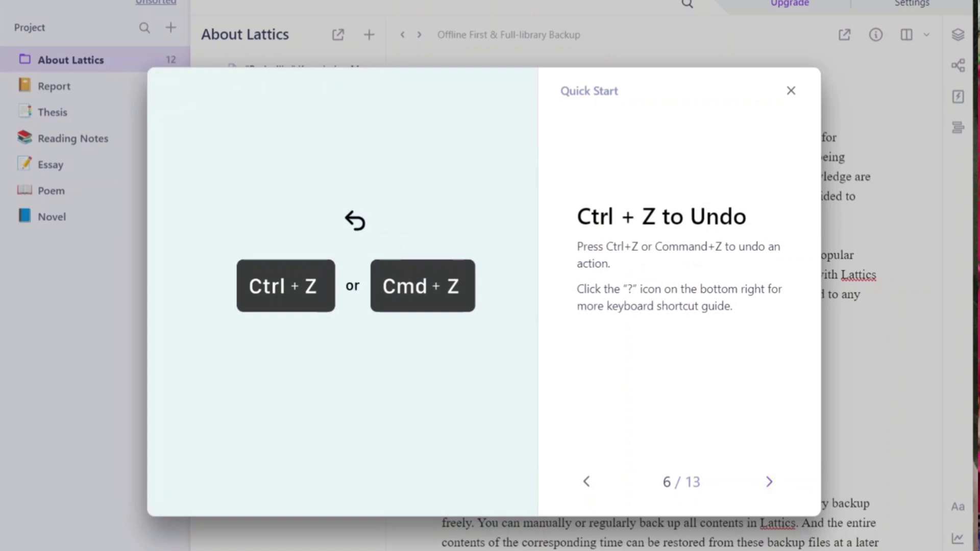
- Page forward through the Quick Start guide, past the pages on undo, integrated writing and timeline events
left_click(769, 482)
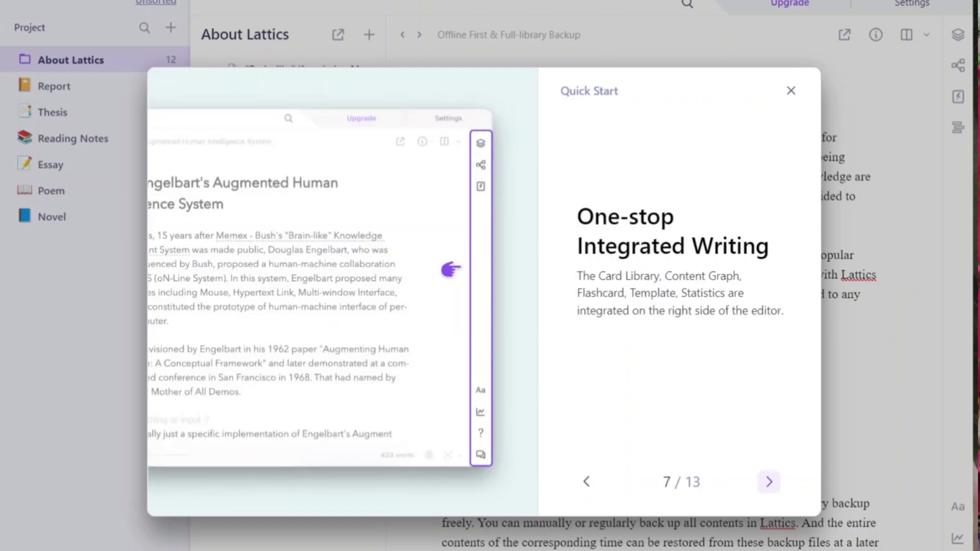
left_click(769, 482)
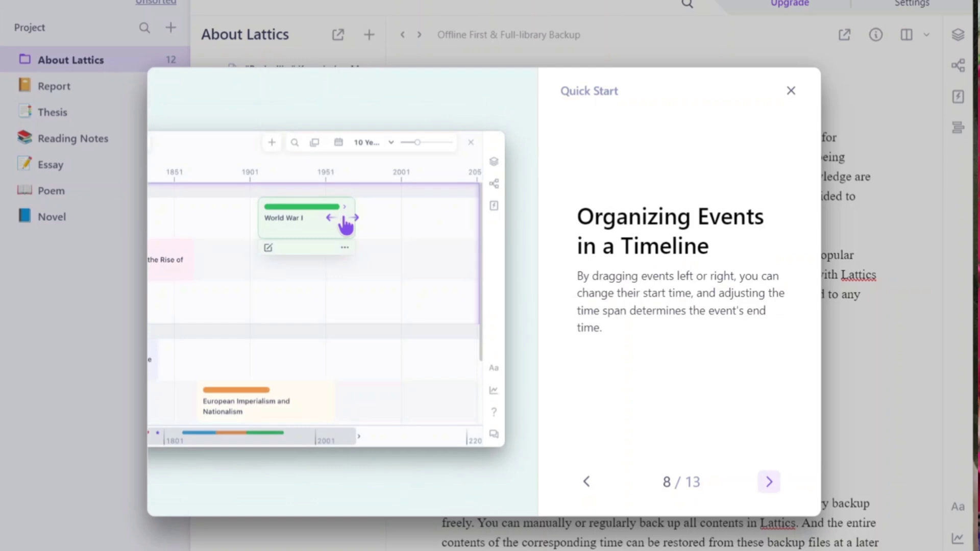
left_click(768, 482)
left_click(768, 482)
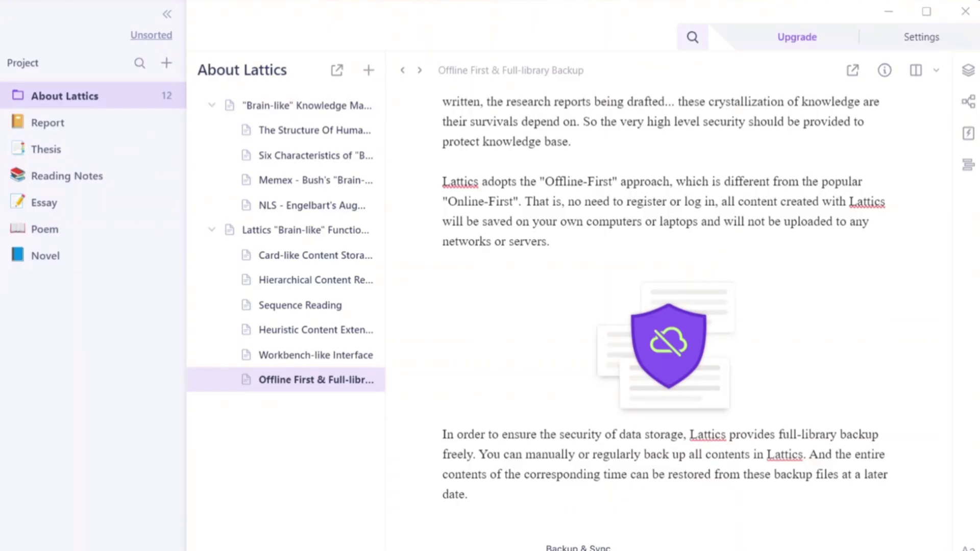
- Add a new article to the Novel project and title it "wip"
left_click(46, 256)
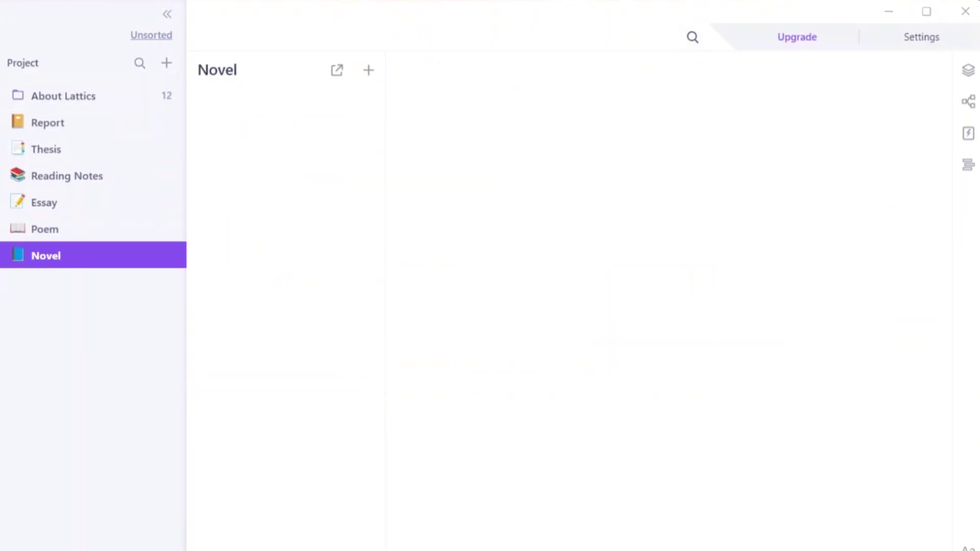
left_click(368, 70)
left_click(276, 110)
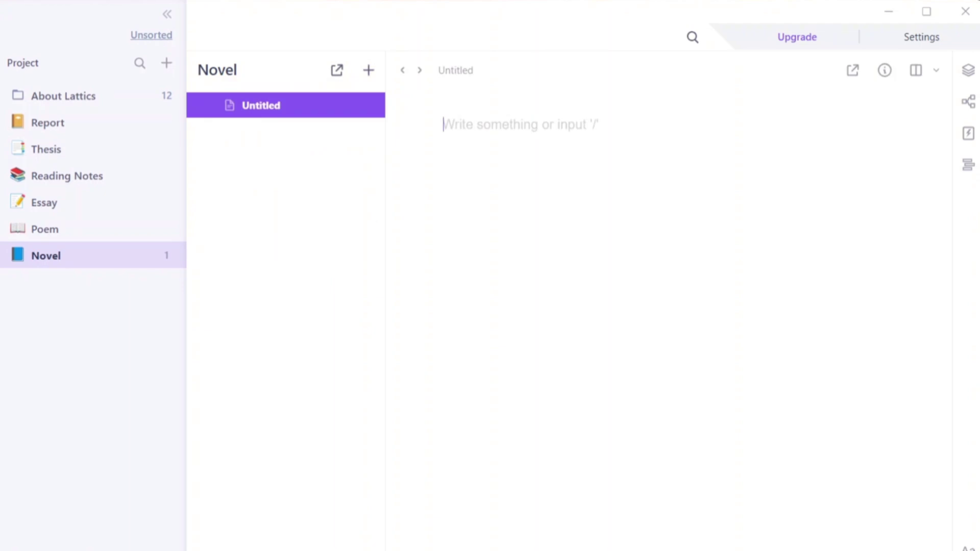
type("W")
key("BackSpace")
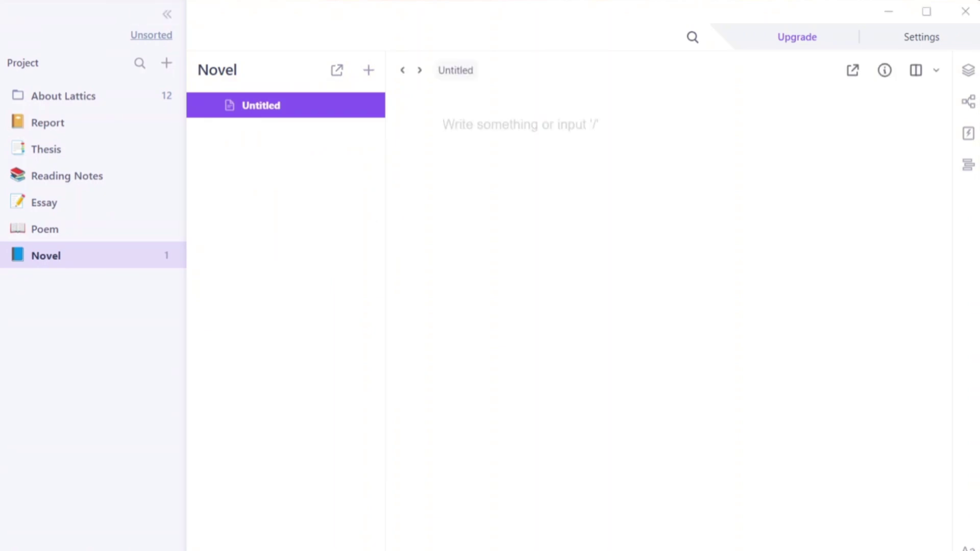
left_click(454, 70)
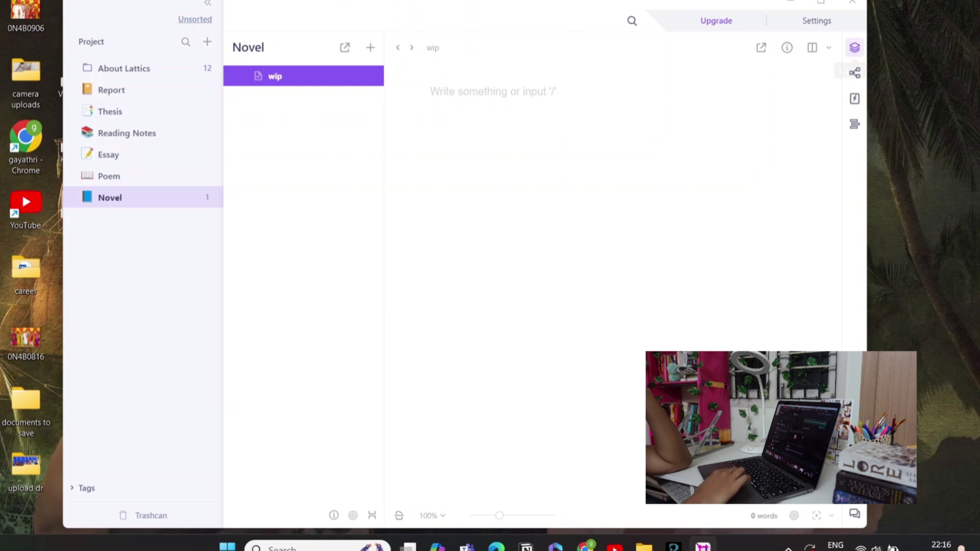
- Open the card library and delete all the text in the green card about the artificiality of indexing systems
left_click(854, 48)
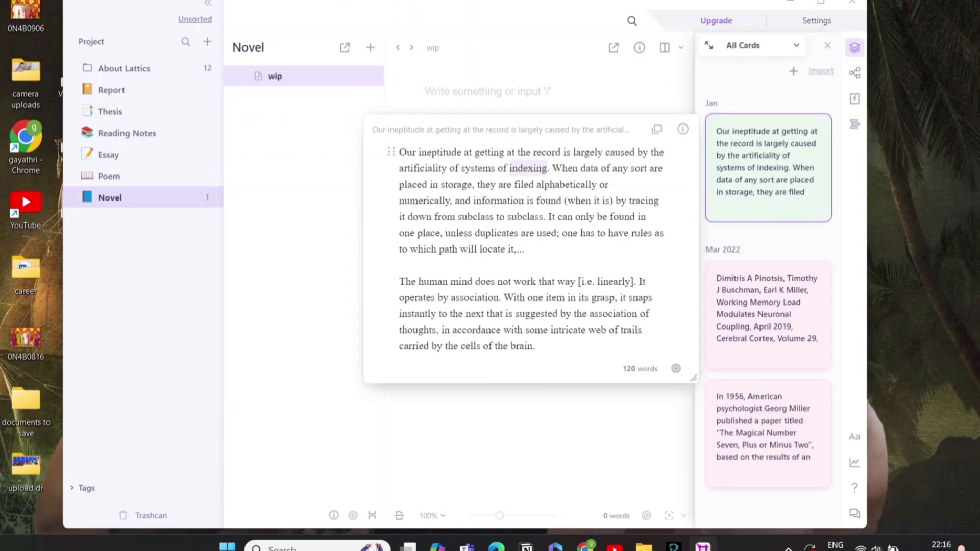
double_click(581, 184)
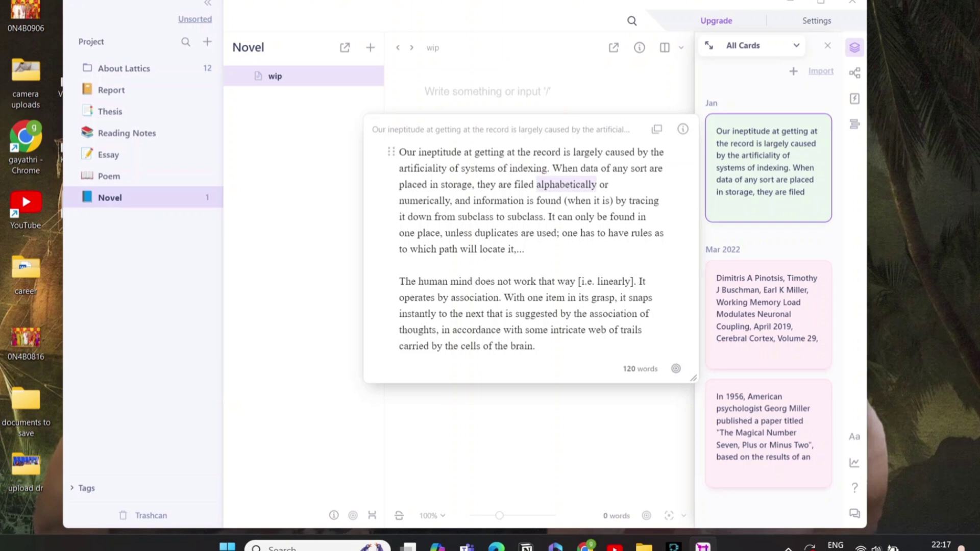
left_click_drag(399, 152, 536, 345)
left_click(537, 346)
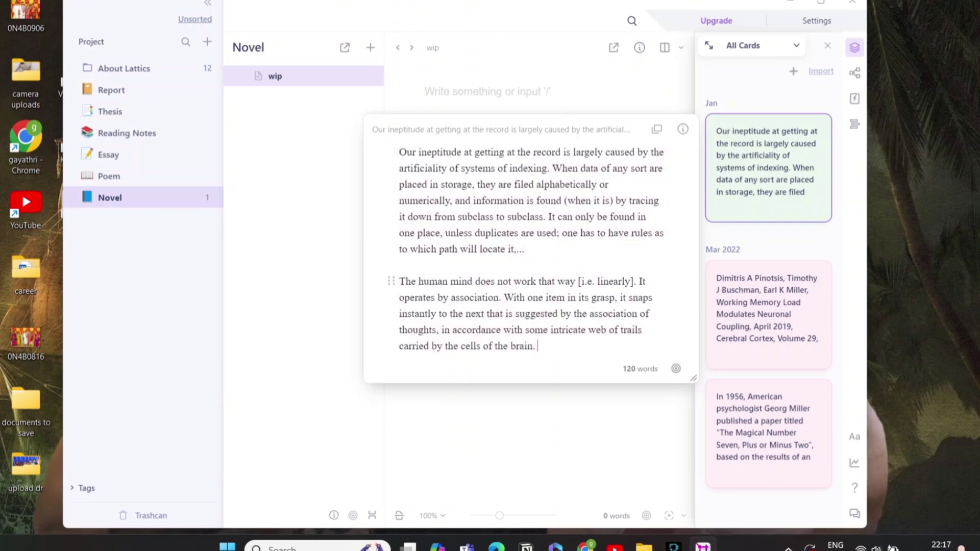
key("BackSpace")
key("BackSpace")
key("BackSpace")
key("BackSpace")
key("BackSpace")
key("BackSpace")
key("BackSpace")
key("BackSpace")
key("BackSpace")
key("BackSpace")
key("BackSpace")
key("BackSpace")
key("BackSpace")
key("BackSpace")
key("BackSpace")
key("BackSpace")
key("BackSpace")
key("BackSpace")
key("BackSpace")
key("BackSpace")
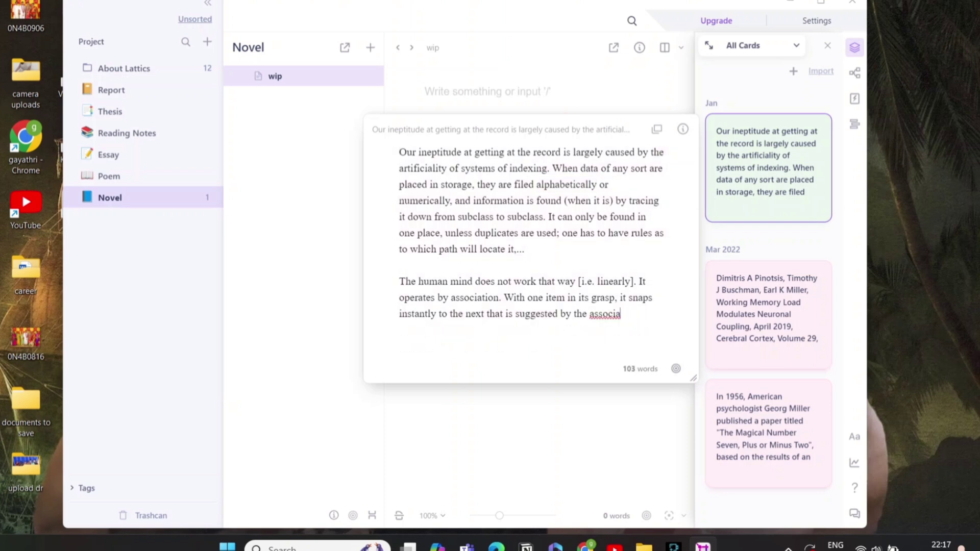
key("BackSpace")
key("BackSpace")
key("BackSpace")
key("BackSpace")
key("BackSpace")
key("BackSpace")
key("BackSpace")
key("BackSpace")
key("BackSpace")
key("BackSpace")
key("BackSpace")
key("BackSpace")
key("BackSpace")
key("BackSpace")
key("BackSpace")
key("BackSpace")
key("BackSpace")
key("BackSpace")
key("BackSpace")
key("BackSpace")
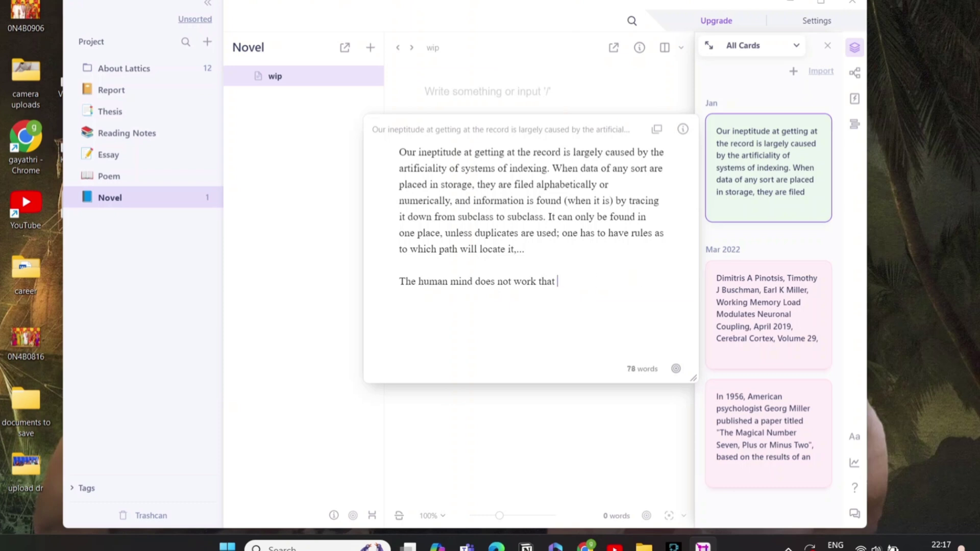
key("BackSpace")
key("BackSpace")
key("BackSpace")
key("BackSpace")
key("BackSpace")
key("BackSpace")
key("BackSpace")
key("BackSpace")
key("BackSpace")
key("BackSpace")
key("BackSpace")
key("BackSpace")
key("BackSpace")
key("BackSpace")
key("BackSpace")
key("BackSpace")
key("BackSpace")
key("BackSpace")
key("BackSpace")
key("BackSpace")
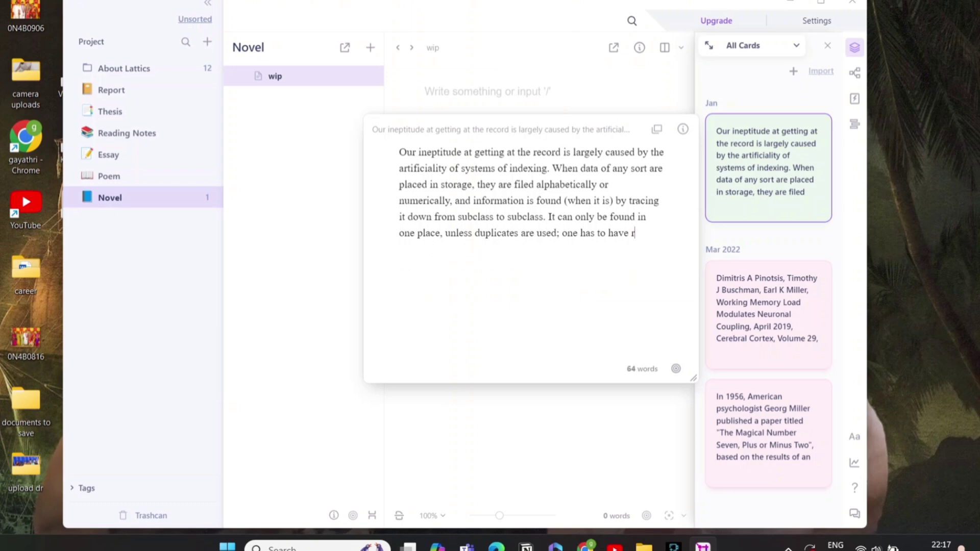
key("BackSpace")
key("BackSpace")
key("BackSpace")
key("BackSpace")
key("BackSpace")
key("BackSpace")
key("BackSpace")
key("BackSpace")
key("BackSpace")
key("BackSpace")
key("BackSpace")
key("BackSpace")
key("BackSpace")
key("BackSpace")
key("BackSpace")
key("BackSpace")
key("BackSpace")
key("BackSpace")
key("BackSpace")
key("BackSpace")
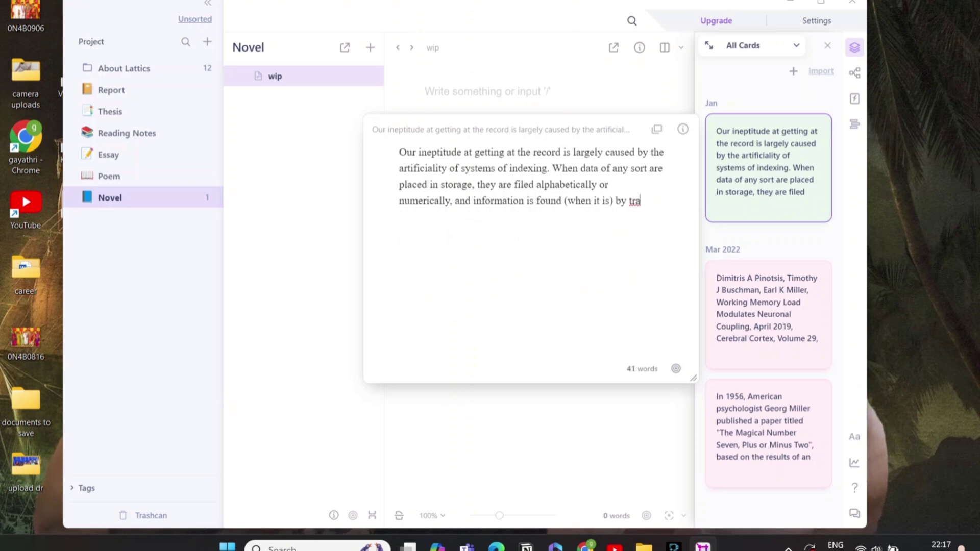
key("BackSpace")
key("BackSpace")
key("BackSpace")
key("BackSpace")
key("BackSpace")
key("BackSpace")
key("BackSpace")
key("BackSpace")
key("BackSpace")
key("BackSpace")
key("BackSpace")
key("BackSpace")
key("BackSpace")
key("BackSpace")
key("BackSpace")
key("BackSpace")
key("BackSpace")
key("BackSpace")
key("BackSpace")
key("BackSpace")
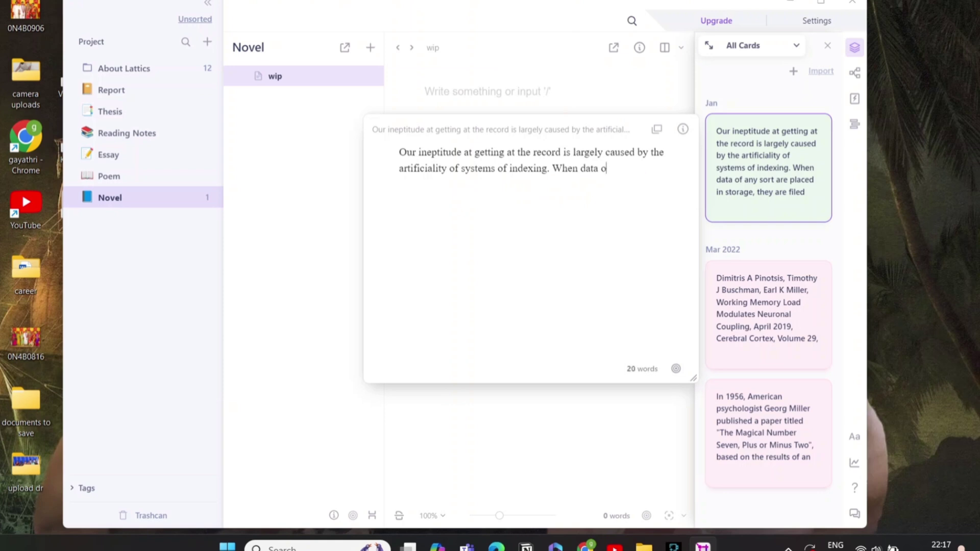
key("BackSpace")
key("BackSpace")
key("BackSpace")
key("BackSpace")
key("BackSpace")
key("BackSpace")
key("BackSpace")
key("BackSpace")
key("BackSpace")
key("BackSpace")
key("BackSpace")
key("BackSpace")
key("BackSpace")
key("BackSpace")
key("BackSpace")
key("BackSpace")
key("BackSpace")
key("BackSpace")
key("BackSpace")
key("BackSpace")
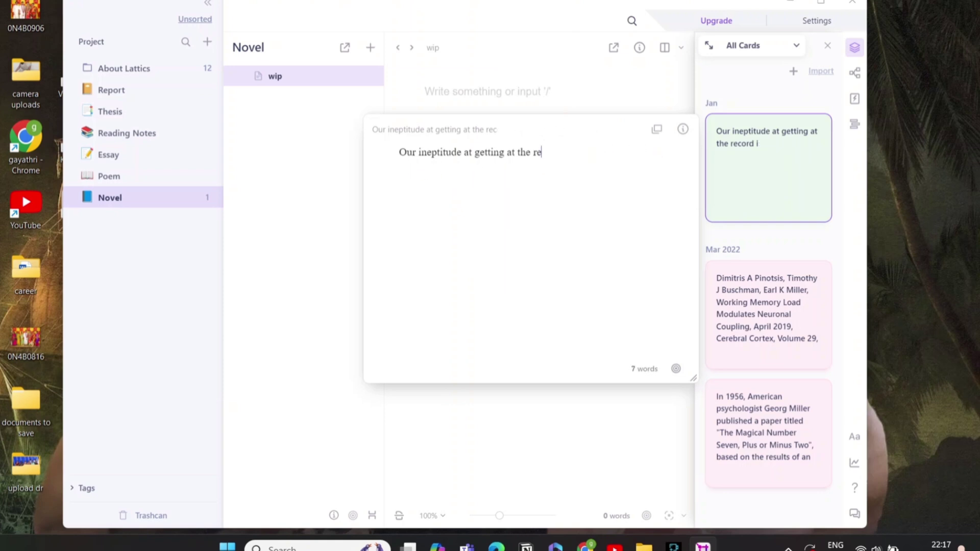
key("BackSpace")
key("BackSpace")
key("BackSpace")
key("BackSpace")
key("BackSpace")
key("BackSpace")
key("BackSpace")
key("BackSpace")
key("BackSpace")
key("BackSpace")
key("BackSpace")
key("BackSpace")
key("BackSpace")
key("BackSpace")
key("BackSpace")
key("BackSpace")
key("BackSpace")
key("BackSpace")
key("BackSpace")
key("BackSpace")
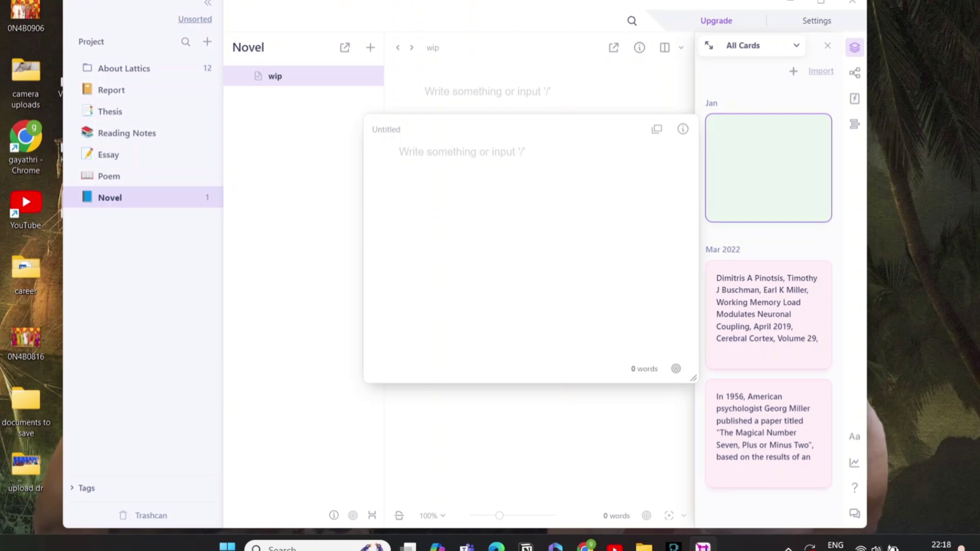
- Write "inciting incident number 1" in the emptied green card
type("I")
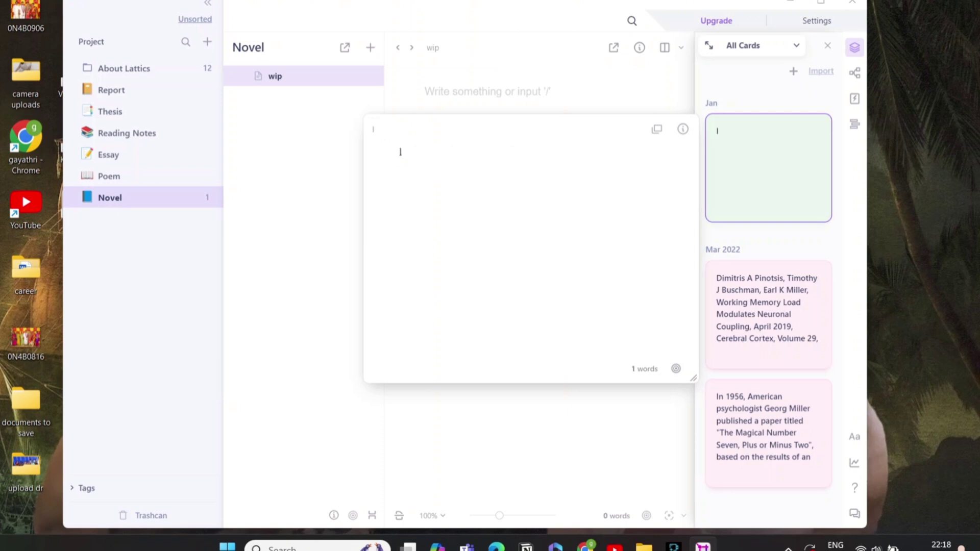
type("nciting ")
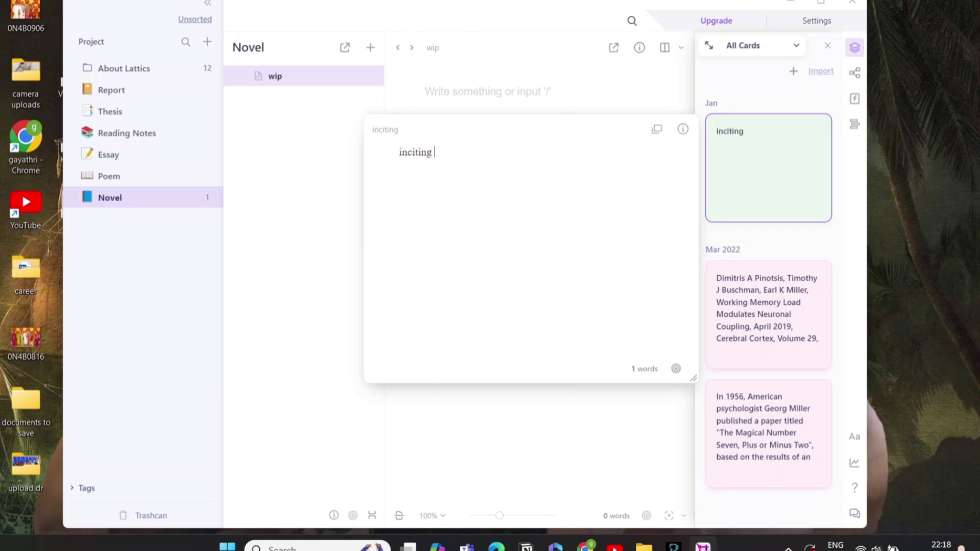
type("incident number 1")
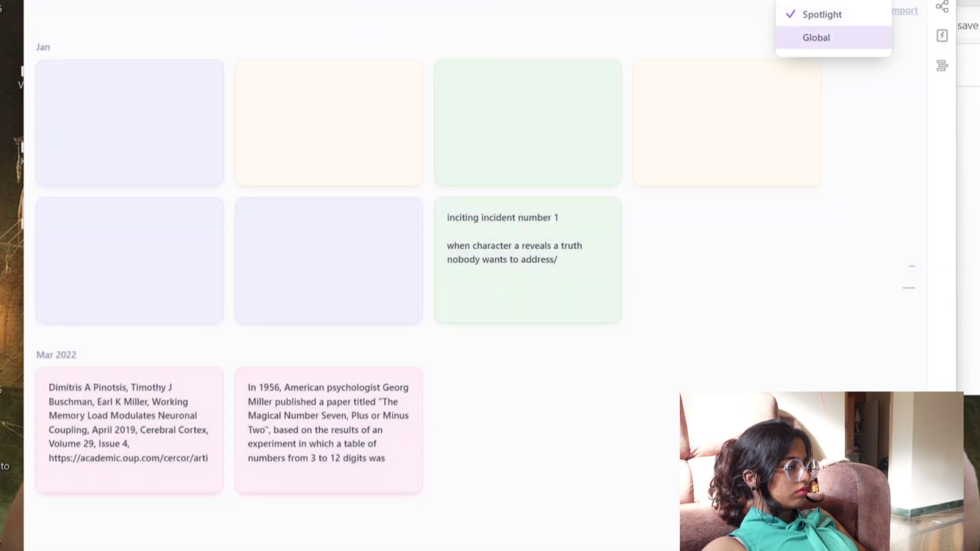
- Search globally for "details" and select the article "details of chapter 3" among the matches
left_click(833, 38)
type("details")
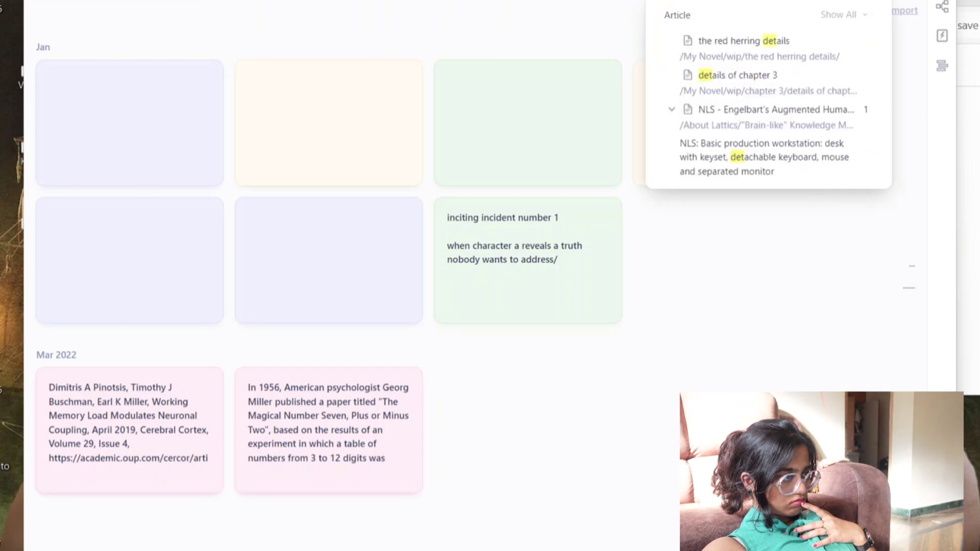
key("Down")
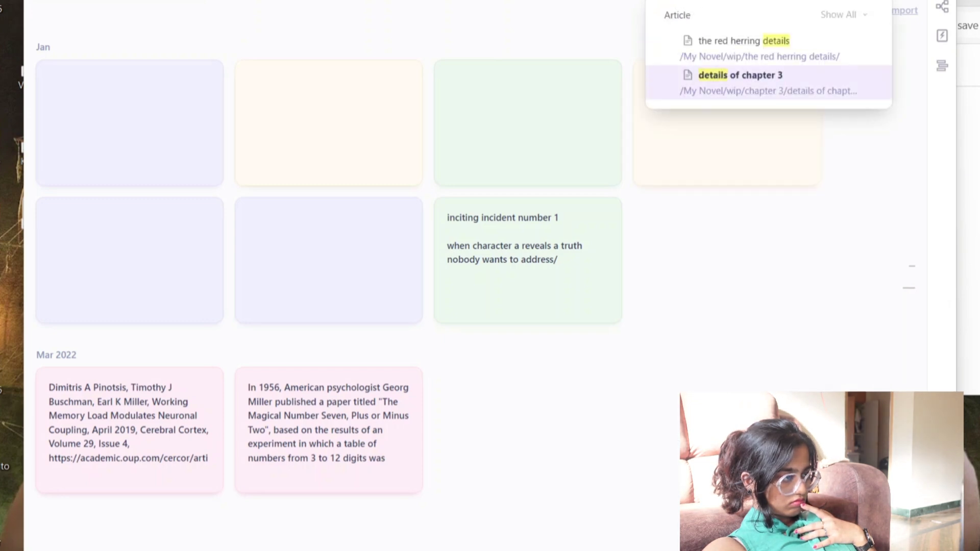
- Turn the found article "details of chapter 3" into a card in the card library and delete that card
left_click(740, 82)
left_click_drag(739, 82, 678, 354)
left_click(205, 173)
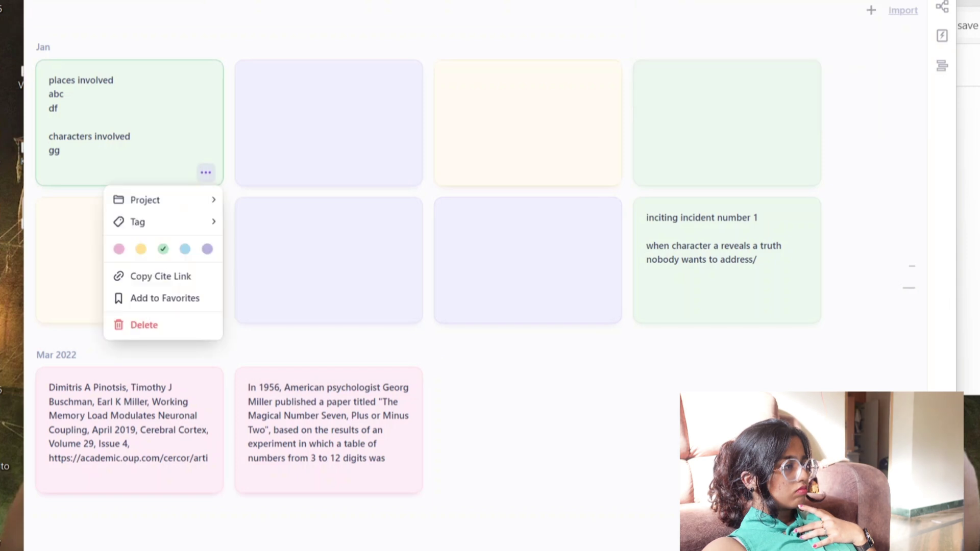
left_click(144, 324)
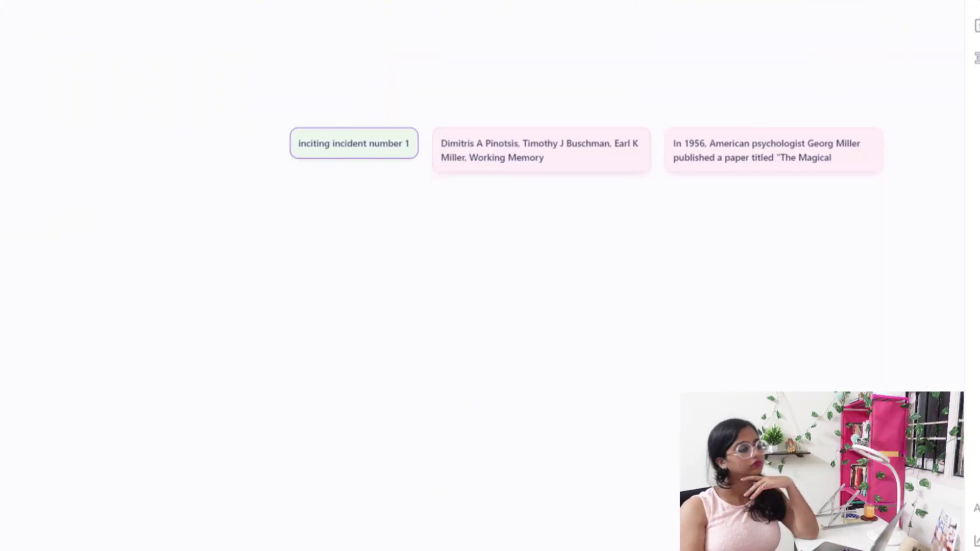
- Set the card overview to display each card's Memo instead of its title
scroll(587, 151, "right", 2)
left_click(697, 1)
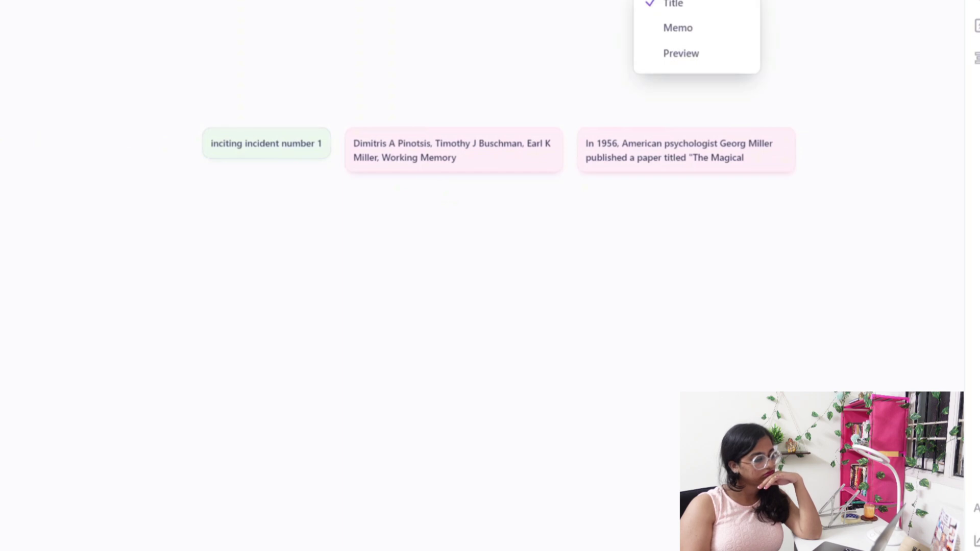
left_click(678, 27)
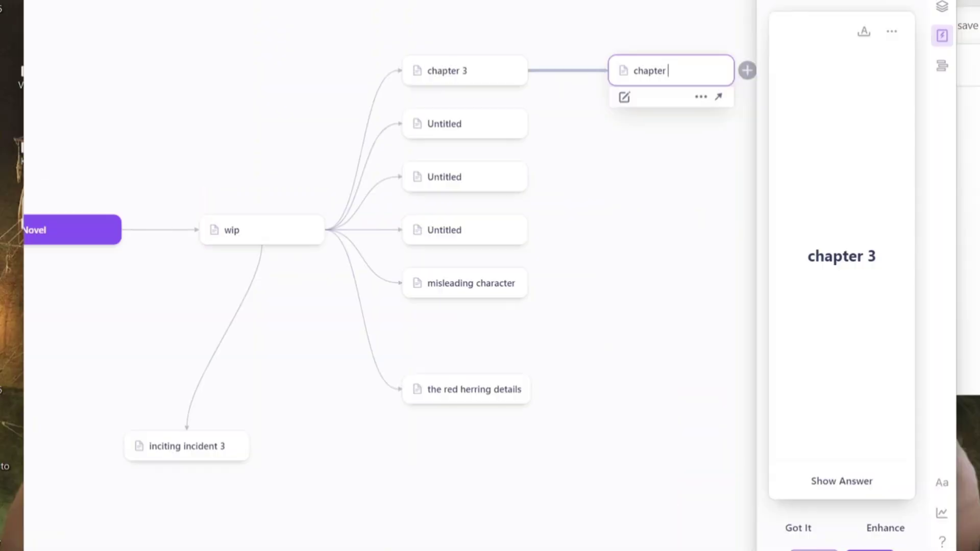
- Title the new child article of chapter 3 "chapter 3 key moments" and move its node slightly higher in the mind map
type("3 key moments")
key("Return")
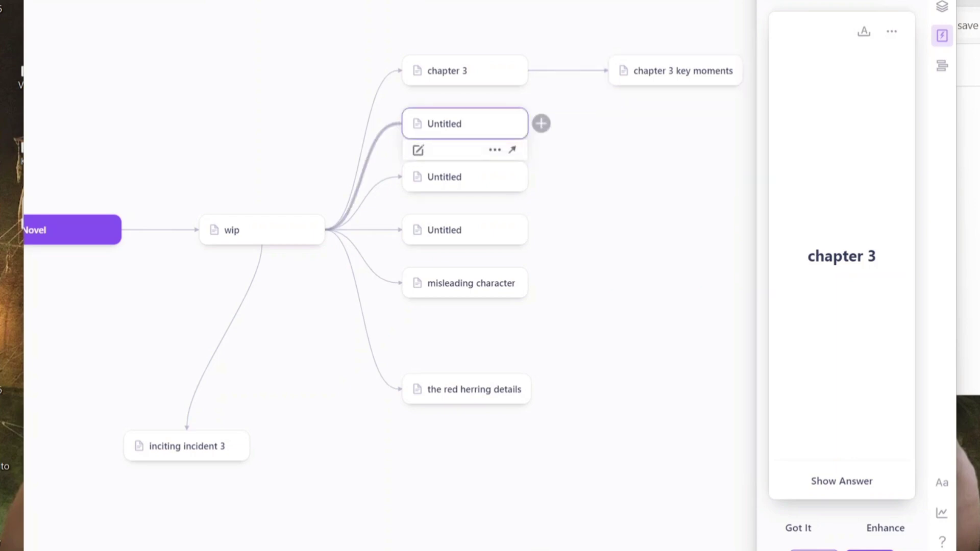
left_click_drag(670, 71, 701, 36)
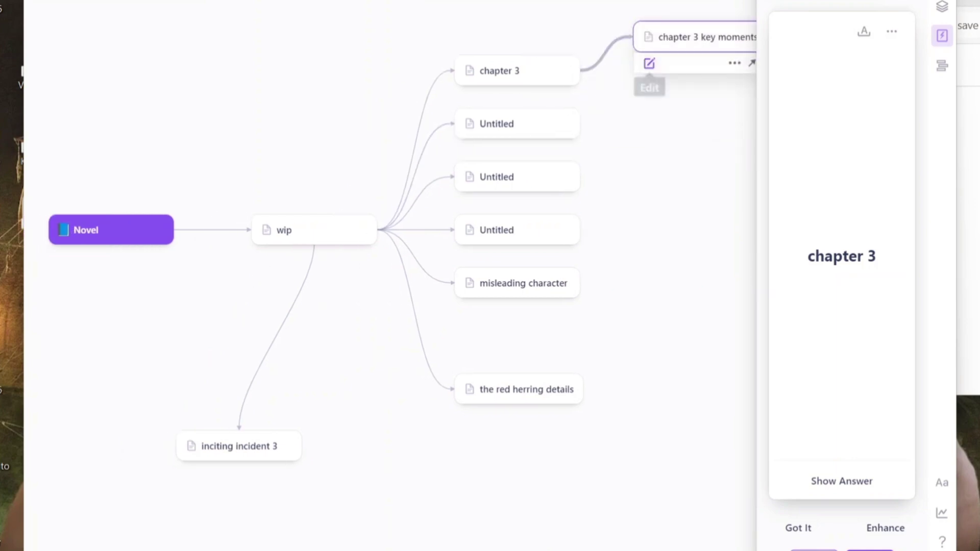
- Write "list of key moments" in the body of the chapter 3 key moments article, followed by a new line
left_click(650, 63)
type("list of key moments")
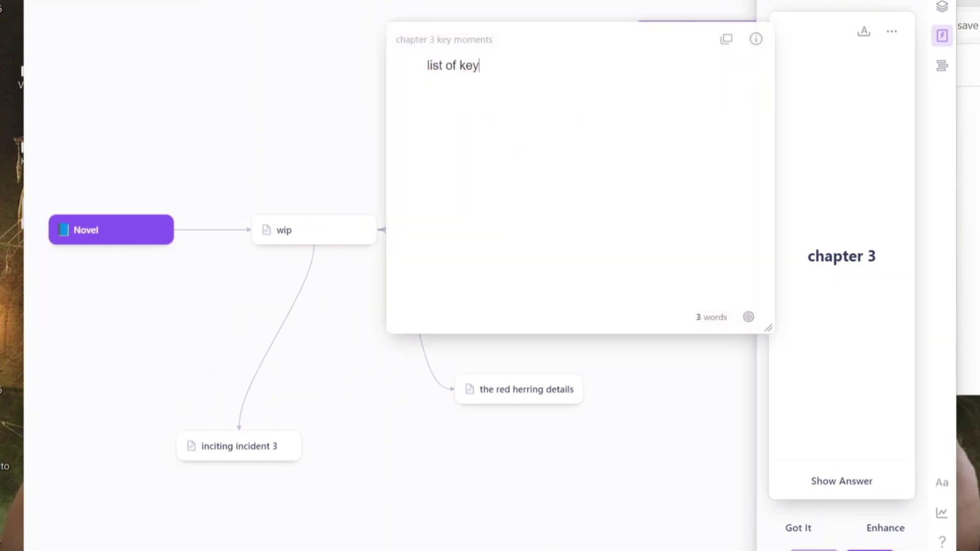
key("Return")
type("1")
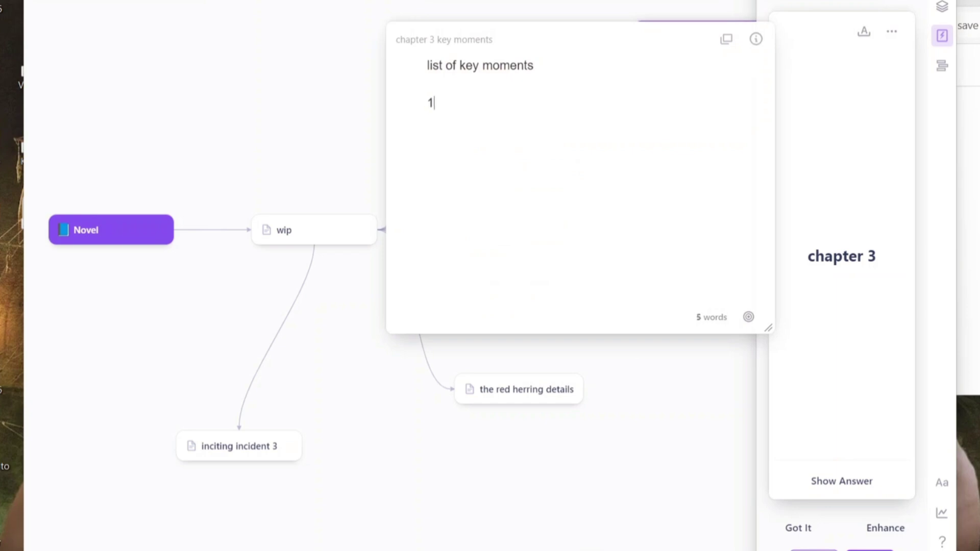
key("BackSpace")
type("/")
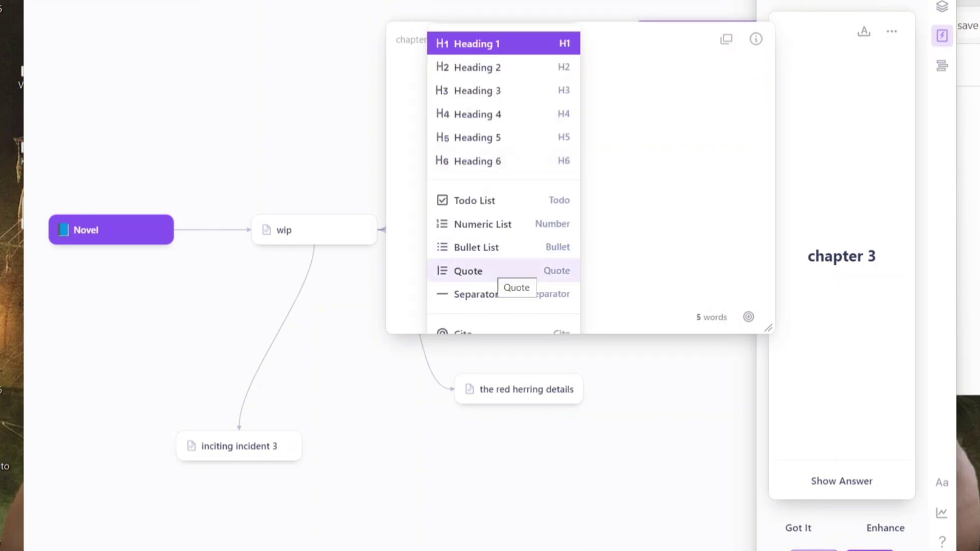
type("@")
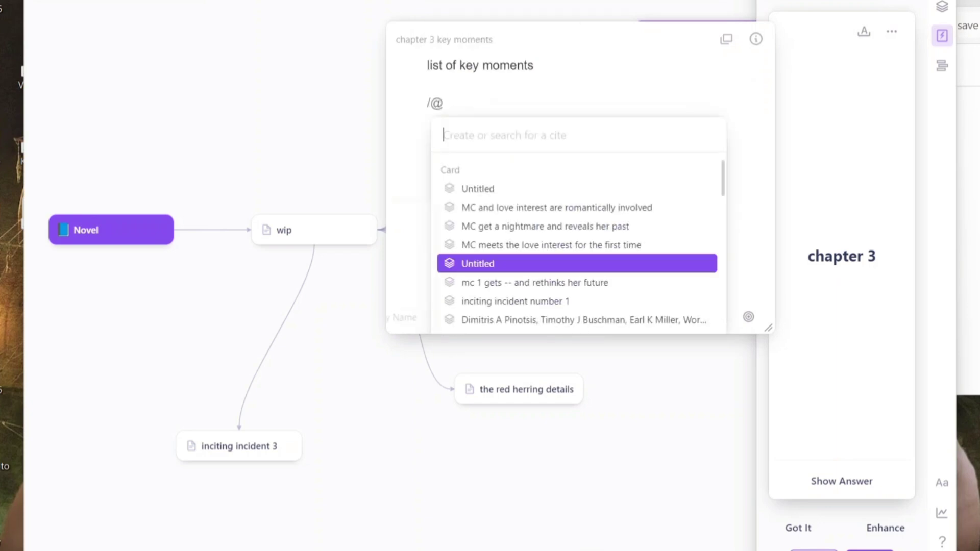
scroll(577, 220, "down", 10)
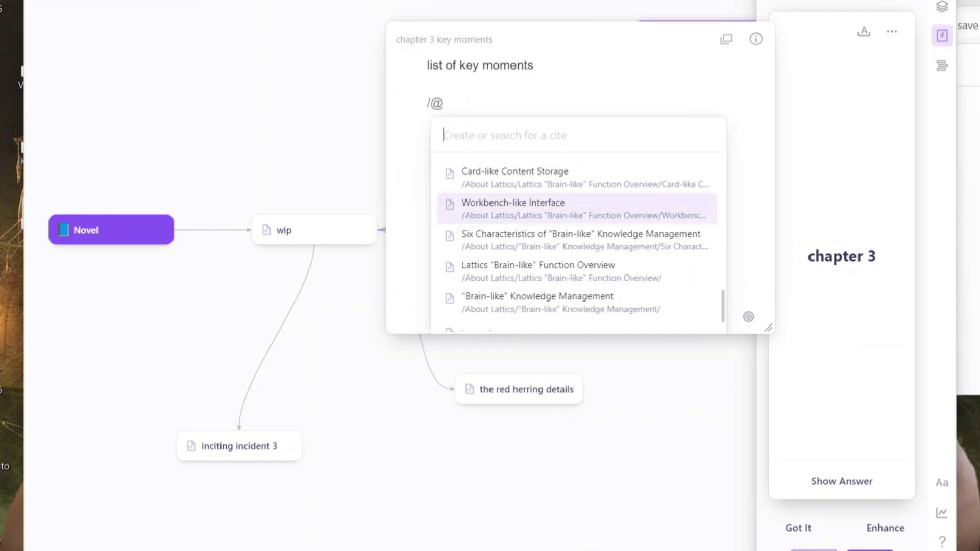
scroll(577, 219, "up", 10)
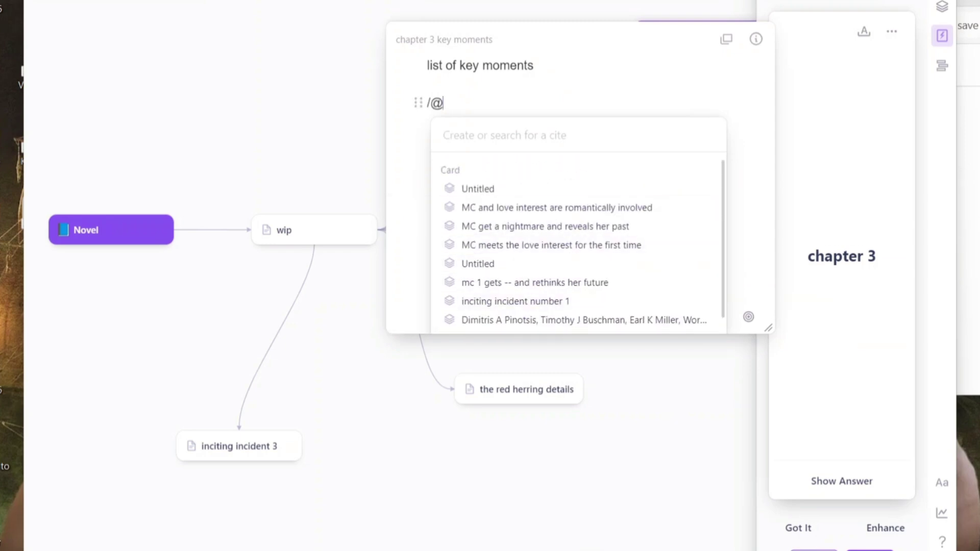
key("BackSpace")
key("BackSpace")
type("/")
key("Escape")
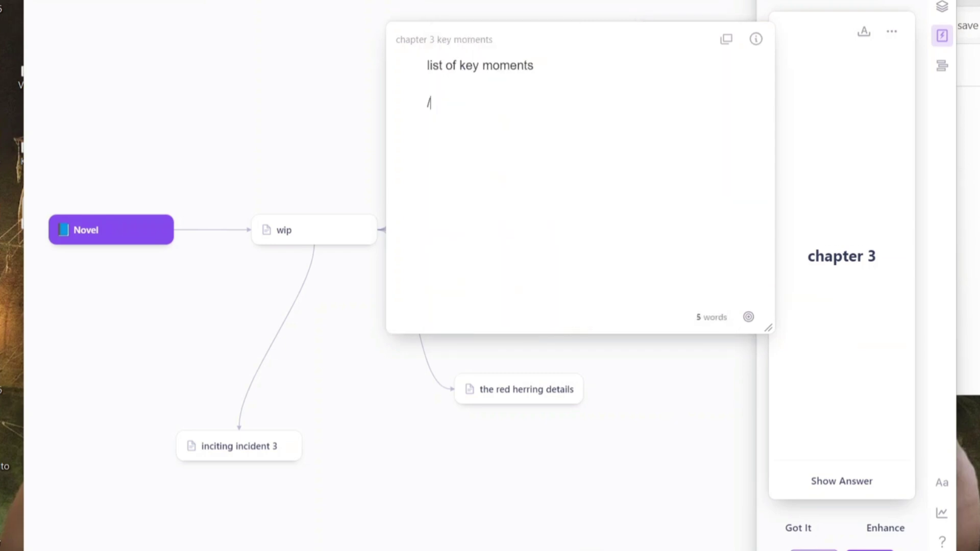
key("BackSpace")
key("Escape")
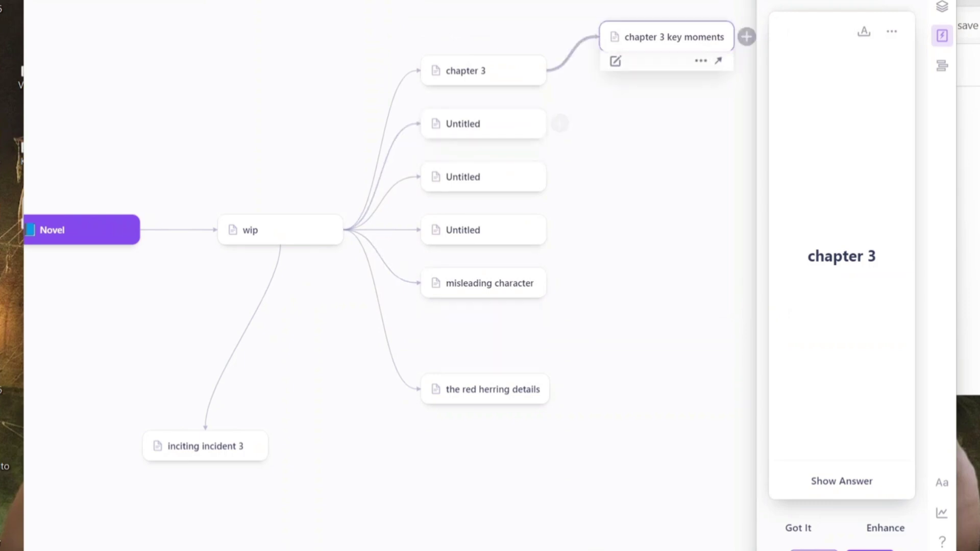
- Add a second child article under chapter 3 and title it "details of chapter 3"
left_click(483, 70)
left_click(571, 70)
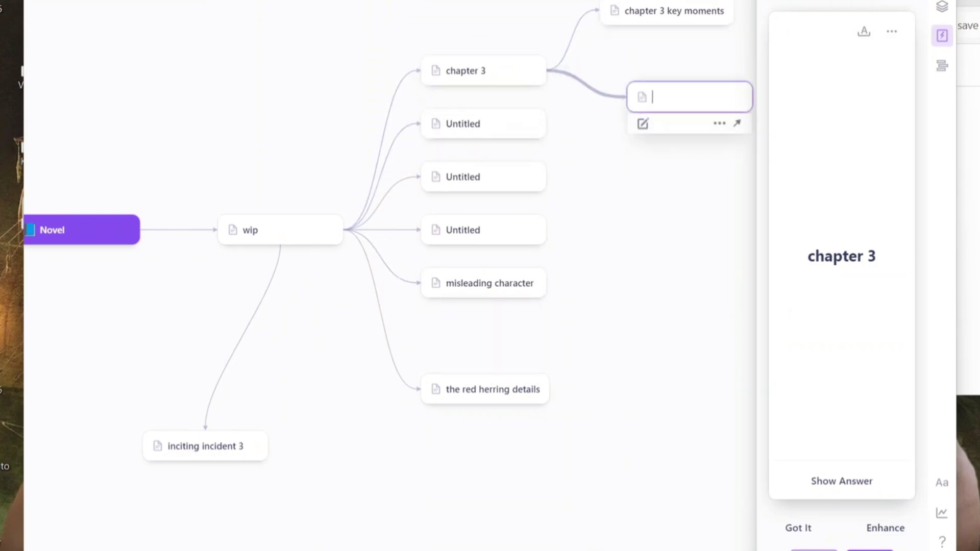
type("details of chapter 3")
- Write "places involved" in the details of chapter 3 article, with the bullets "abc" and "df" beneath it
left_click(643, 124)
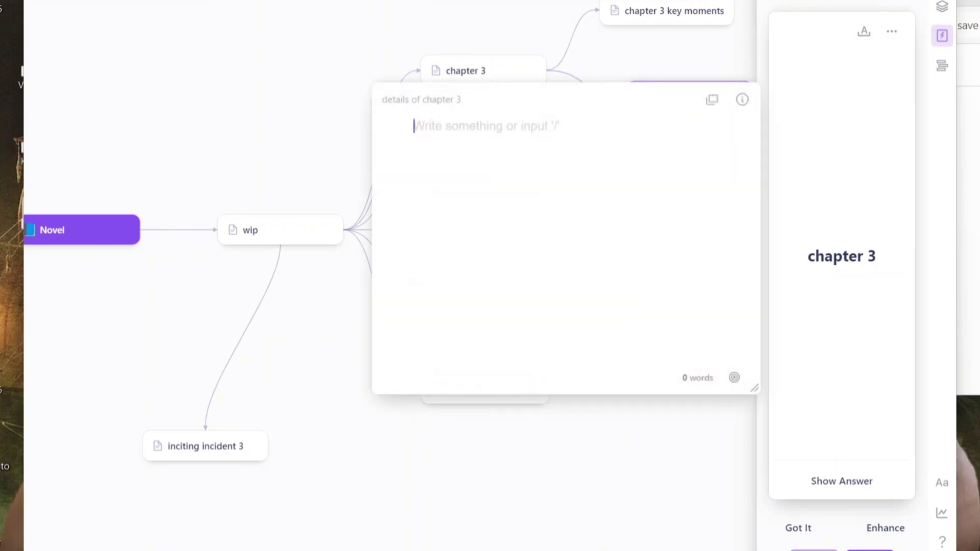
type("places involves")
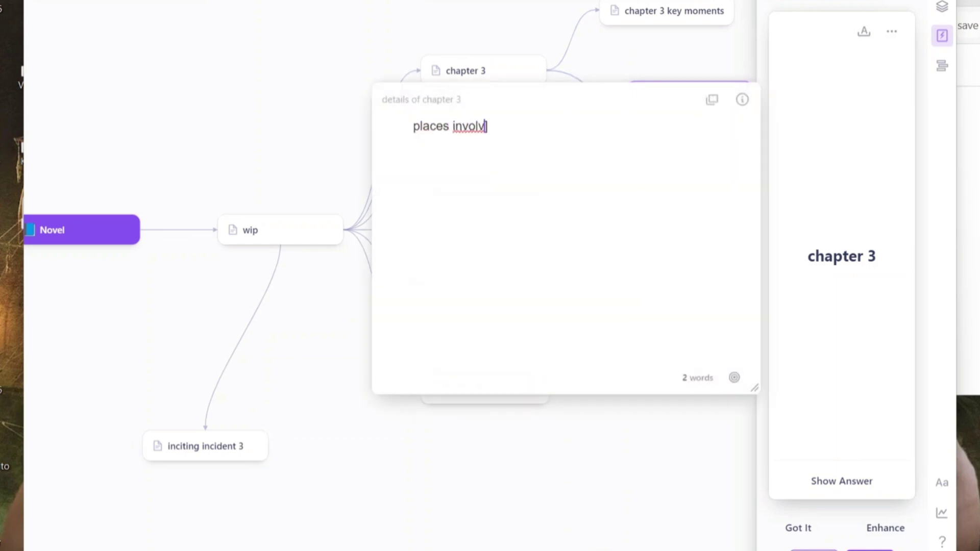
key("Return")
type("- abc")
type("df")
key("Return")
key("Return")
key("Return")
- Add the line "characters involved" below the places list, with the bullets "gg" and "hh"
type("characters")
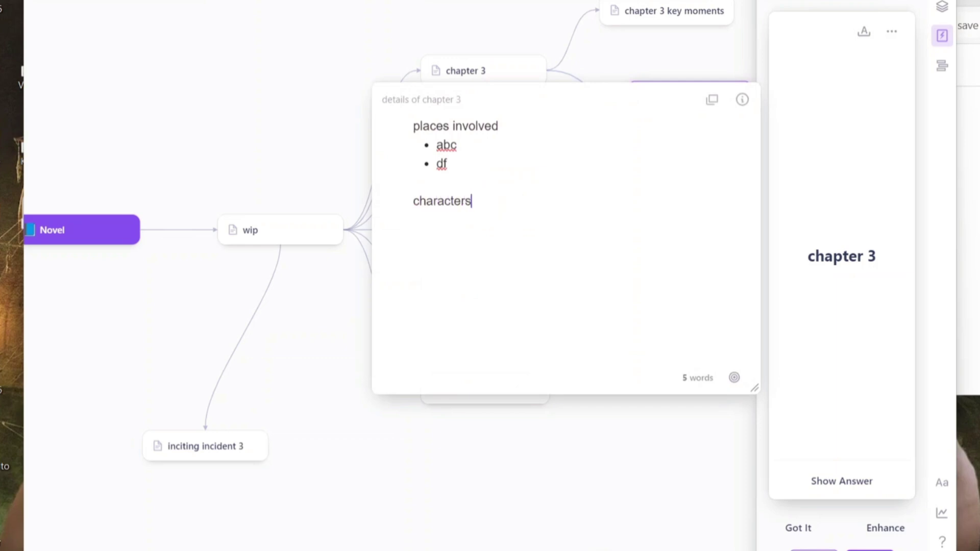
type(" involved")
key("Return")
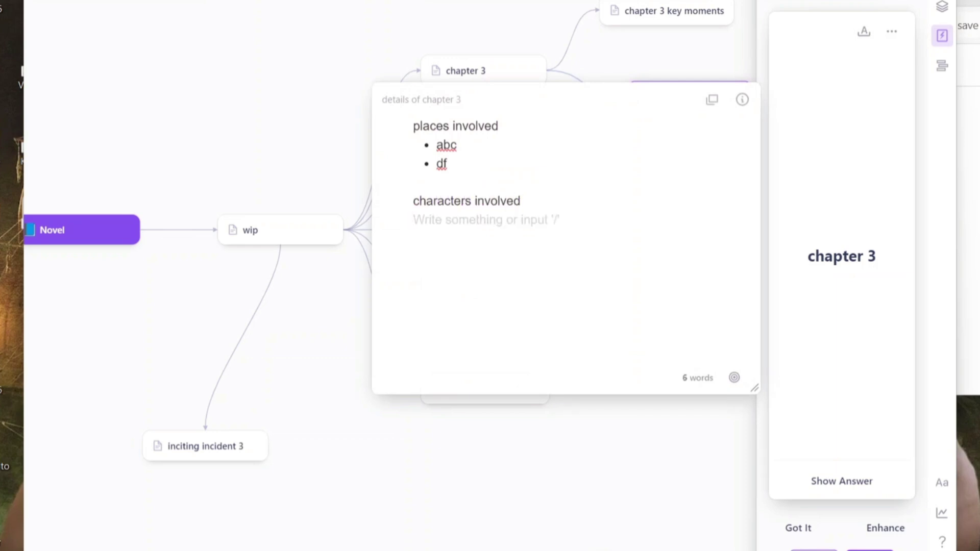
type("- gg")
key("Return")
type("hh")
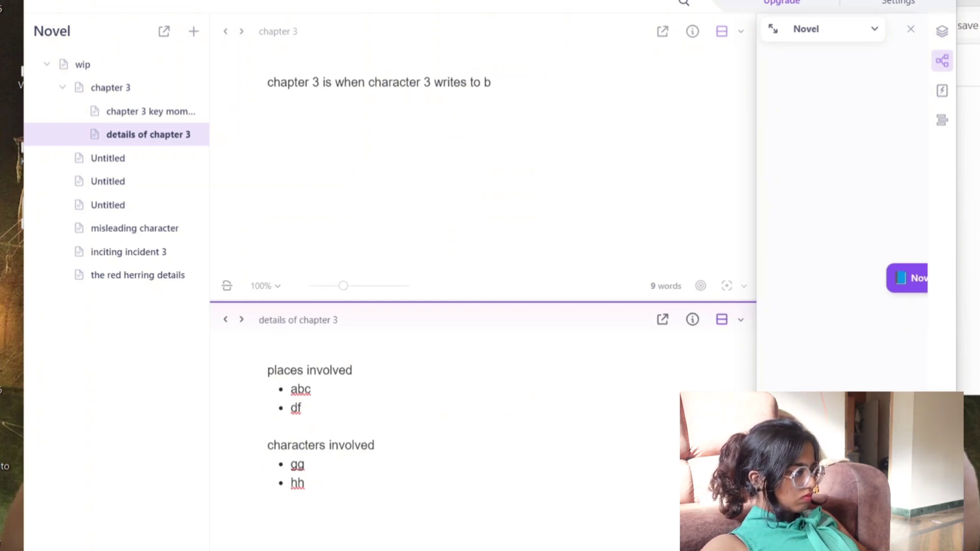
left_click(225, 319)
left_click(242, 319)
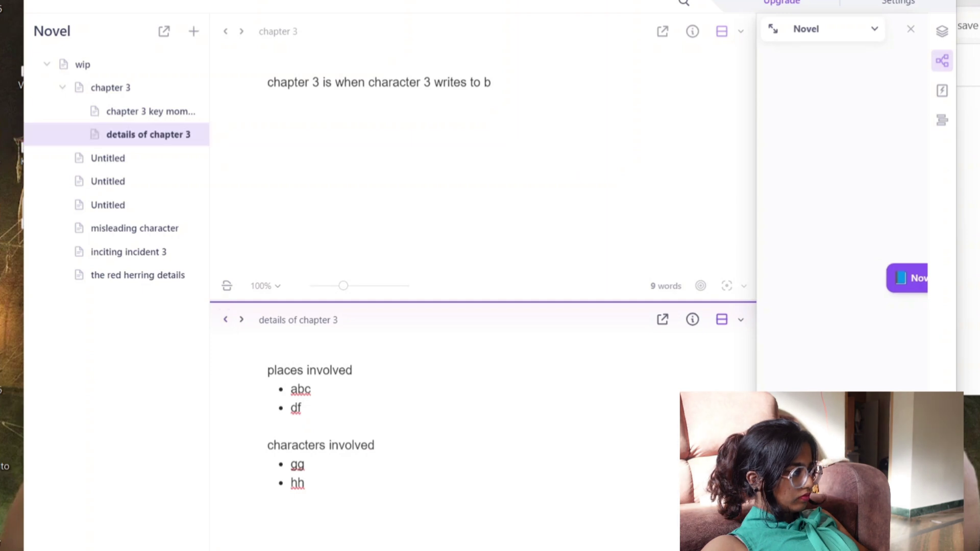
left_click(332, 82)
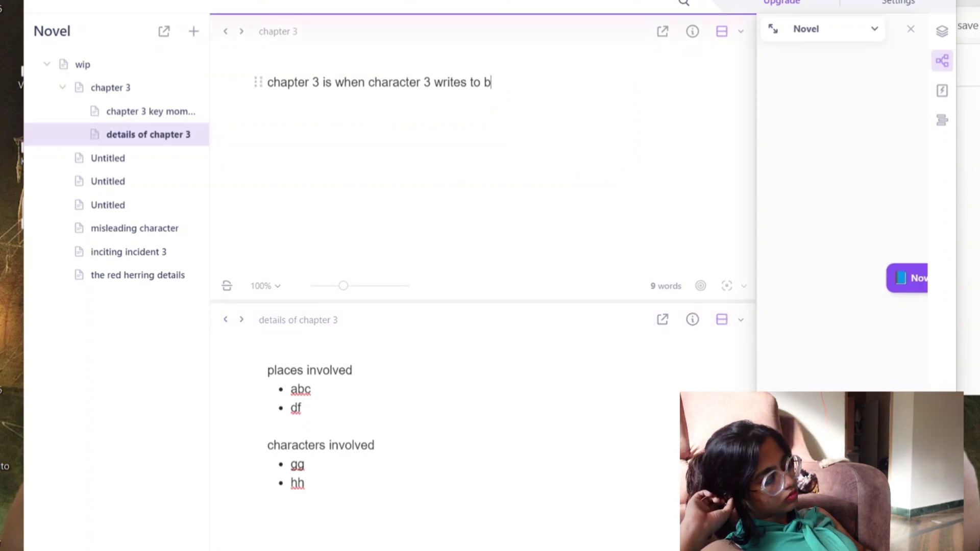
key("ctrl+a")
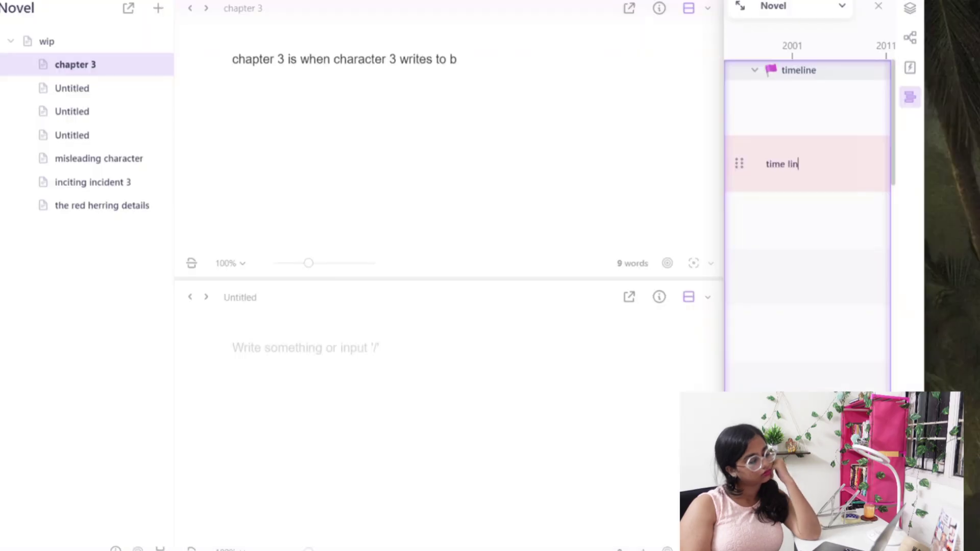
- Name the red timeline lane "time line 1" and the lane below it "time line 2", coloured orange
type("e 1")
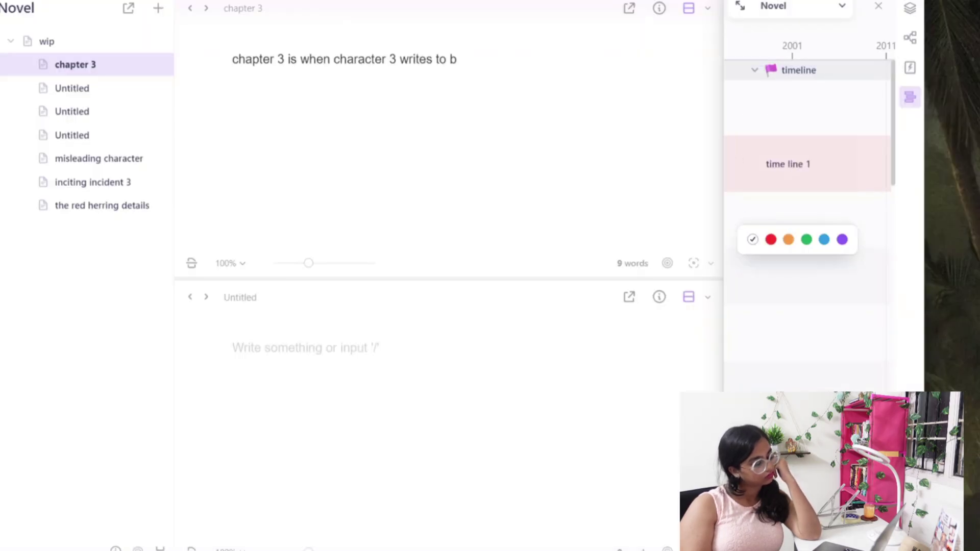
type("time line 2")
key("Return")
- Name the third timeline lane "timeline 3" and colour it purple
type("timeline")
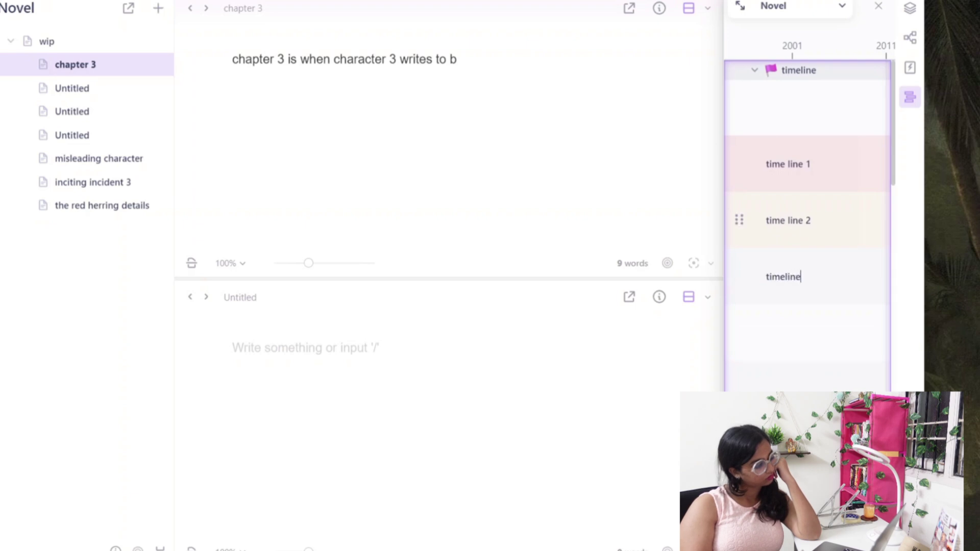
left_click(739, 276)
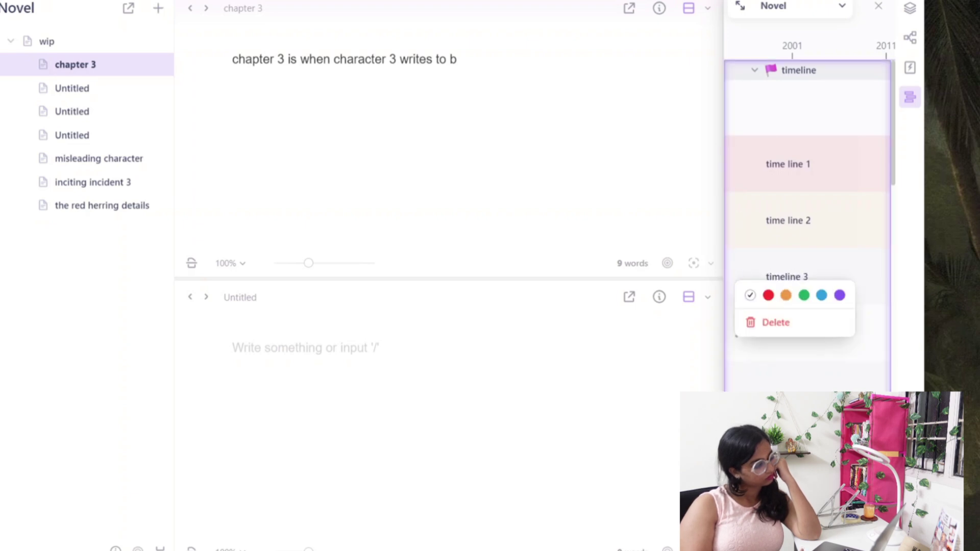
left_click(838, 295)
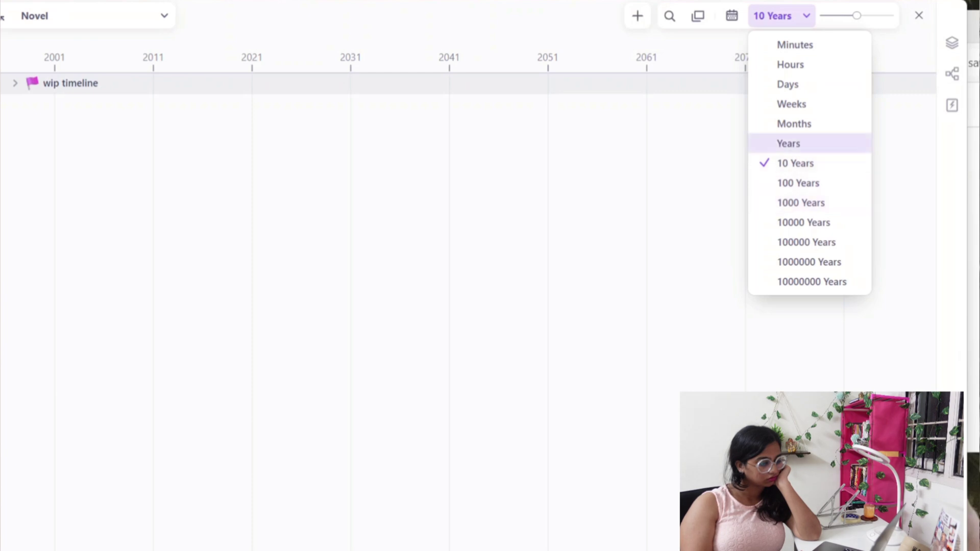
- Set the timeline scale to Years and jump to the year 2021
left_click(787, 142)
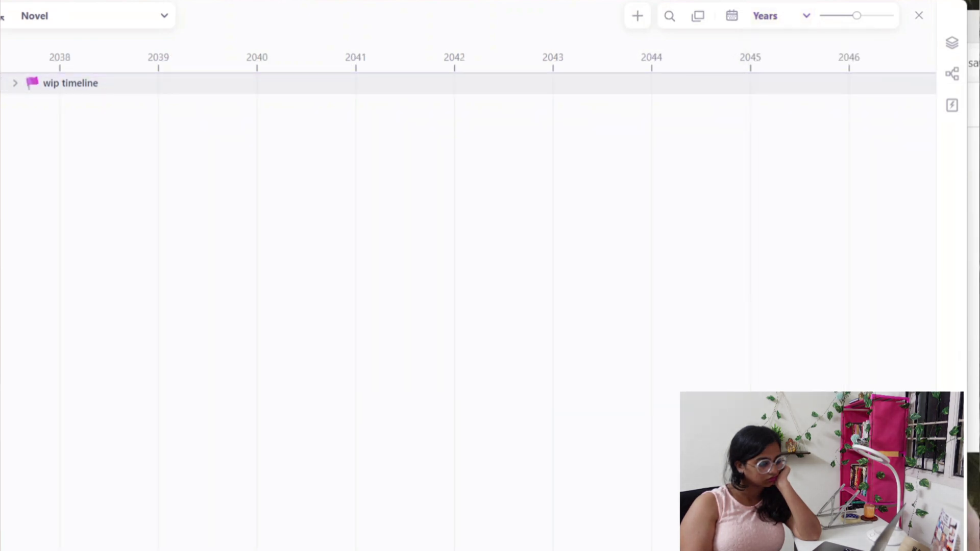
left_click(780, 15)
left_click(731, 15)
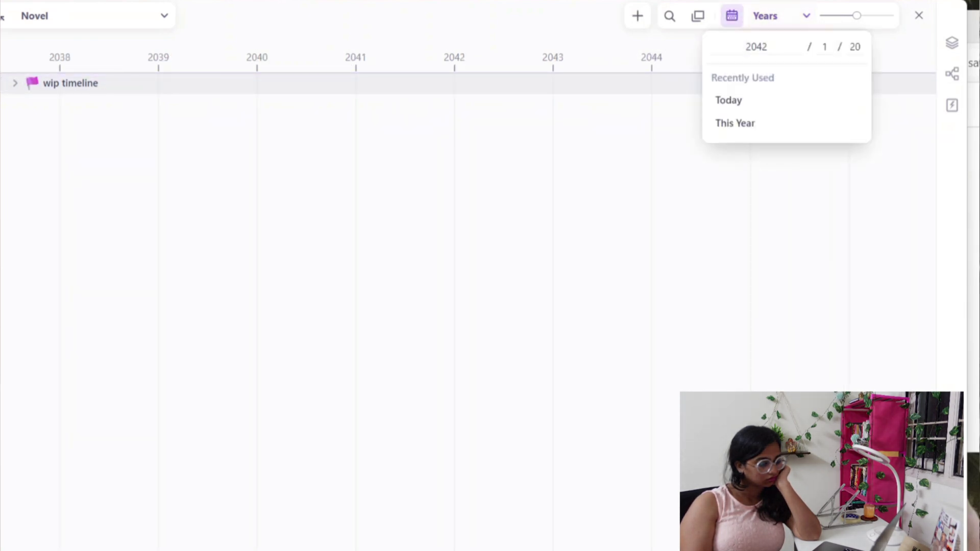
left_click(756, 46)
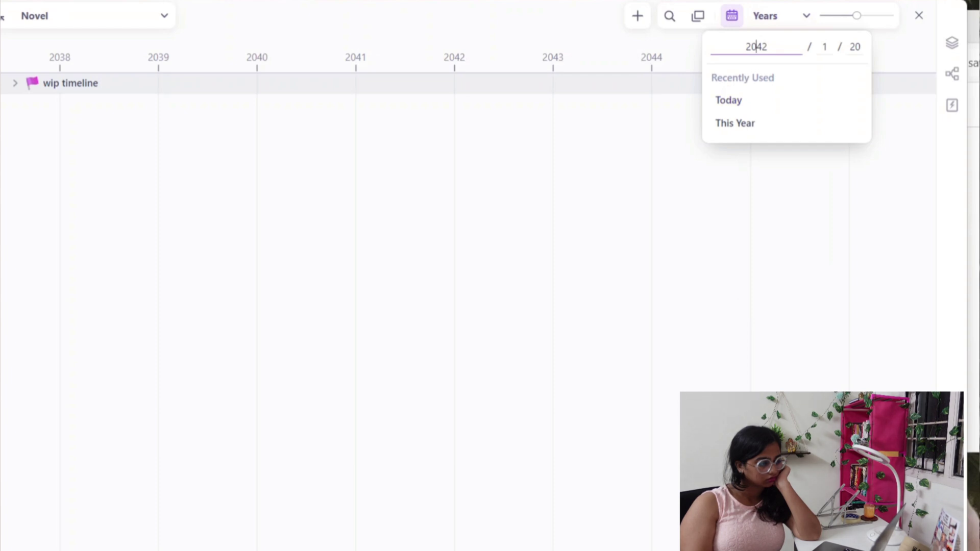
key("End")
key("BackSpace")
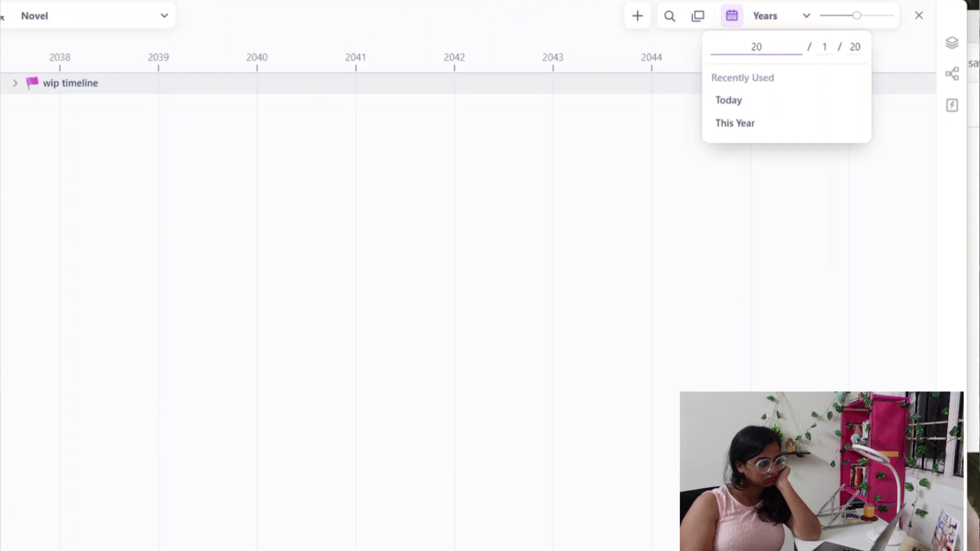
type("1")
key("Return")
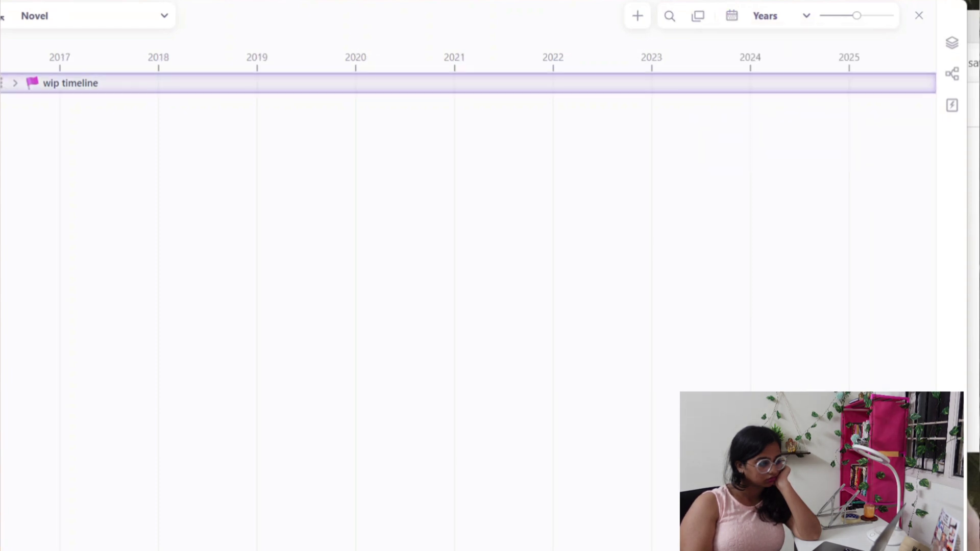
- Add a lane to the wip timeline and expand that timeline
left_click(637, 16)
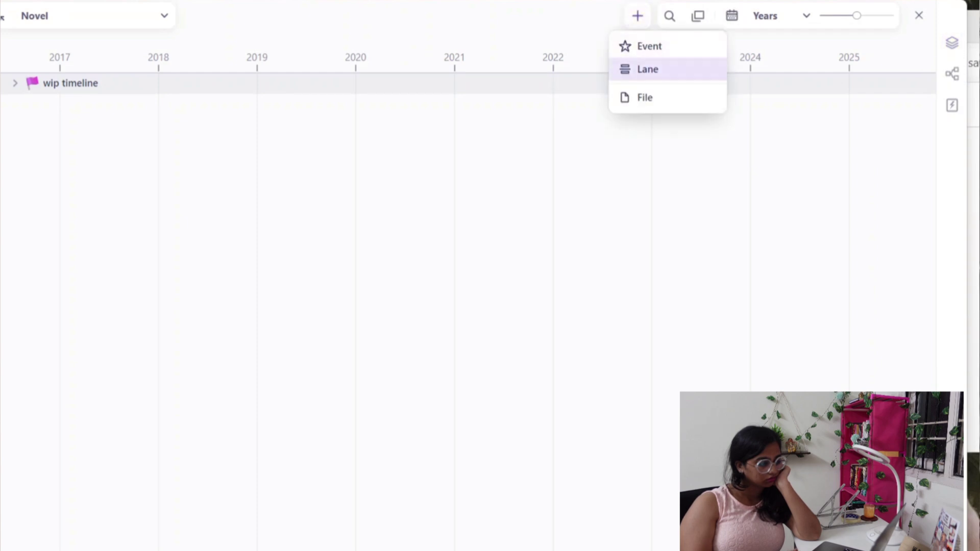
left_click(647, 69)
left_click(3, 83)
left_click(42, 147)
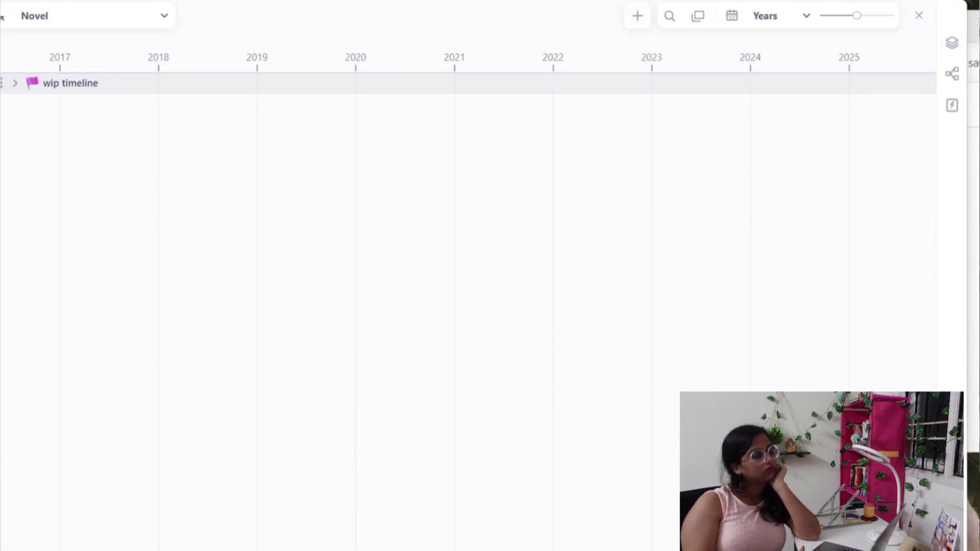
left_click(15, 83)
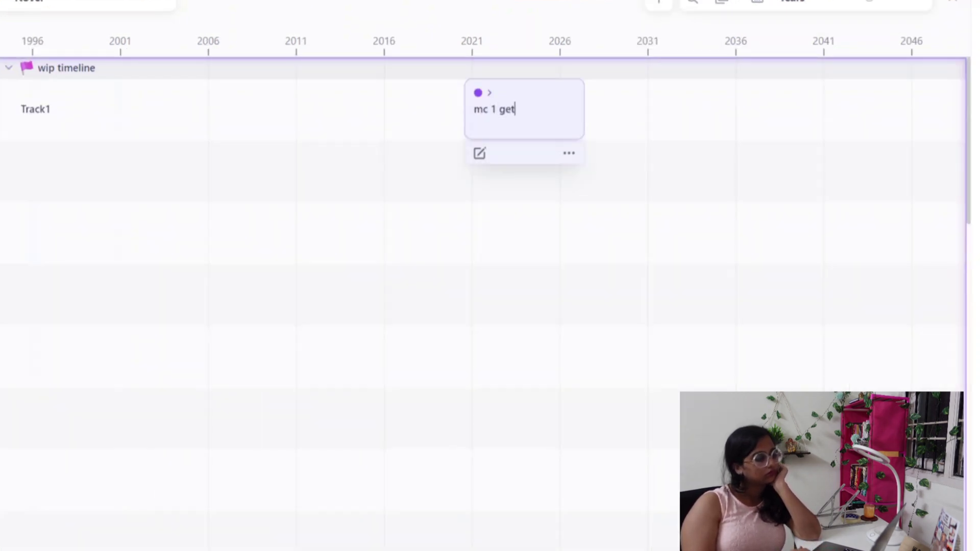
- Complete the 2021 event's title as "mc 1 gets -- and rethinks her future" and view its empty note
type("s ")
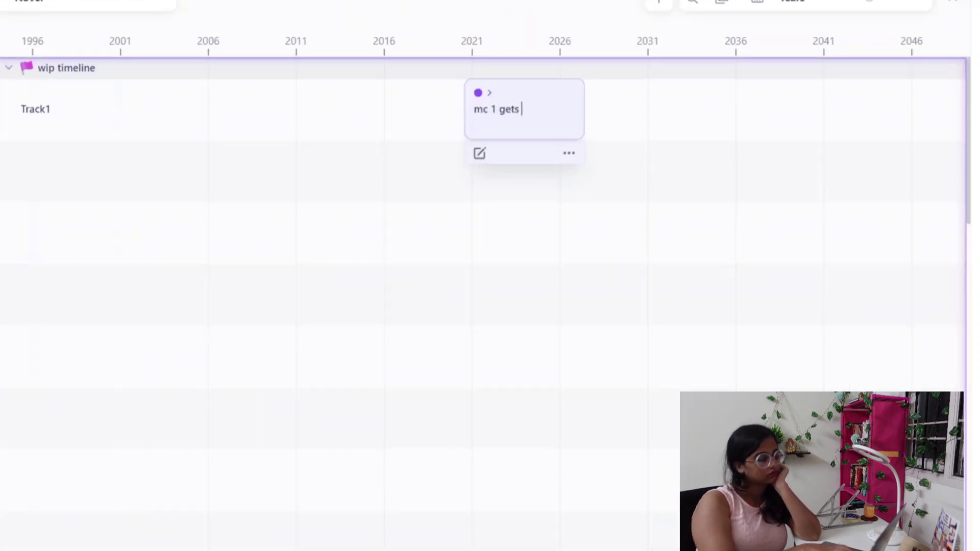
type("-- and rethinks her future")
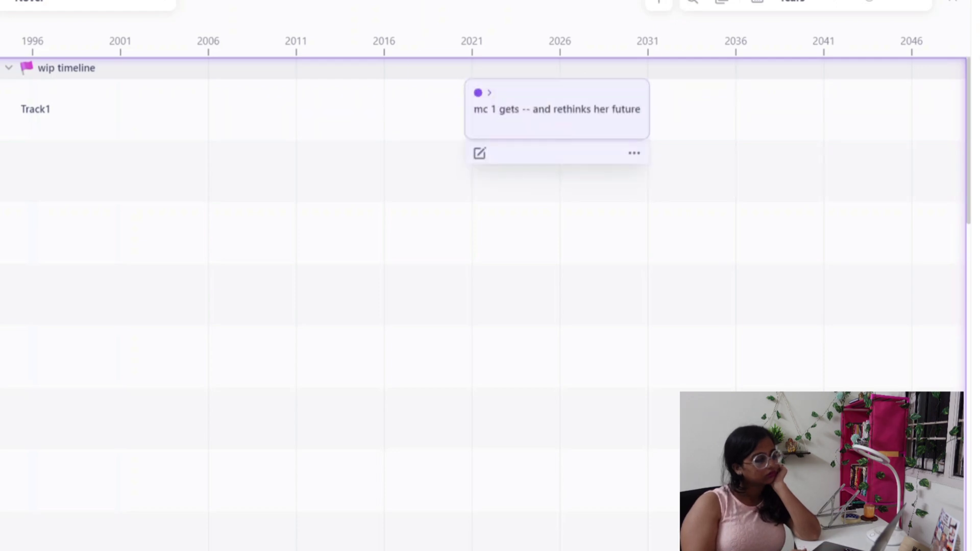
left_click(479, 153)
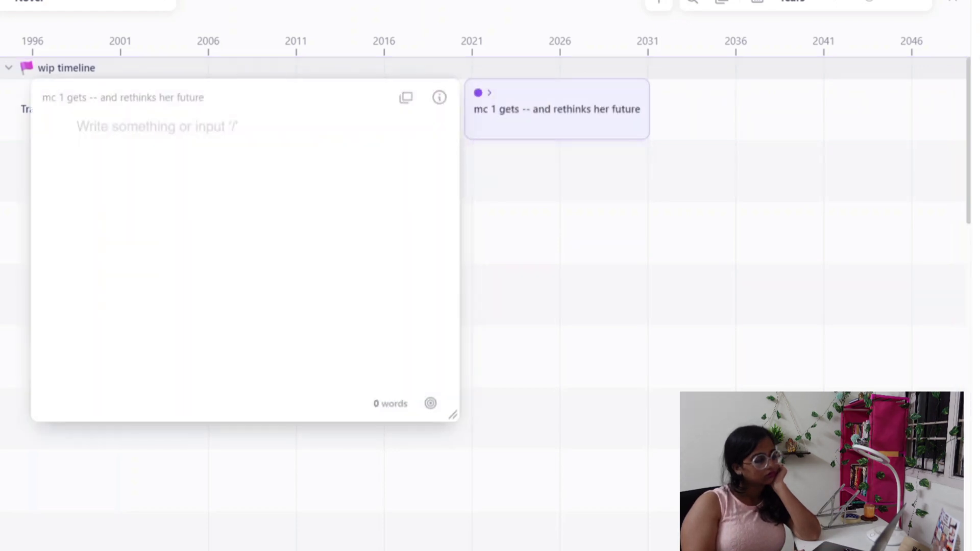
key("Escape")
- Check the 2021 event's time range and the calendar for its start date
left_click(633, 153)
mouse_move(583, 266)
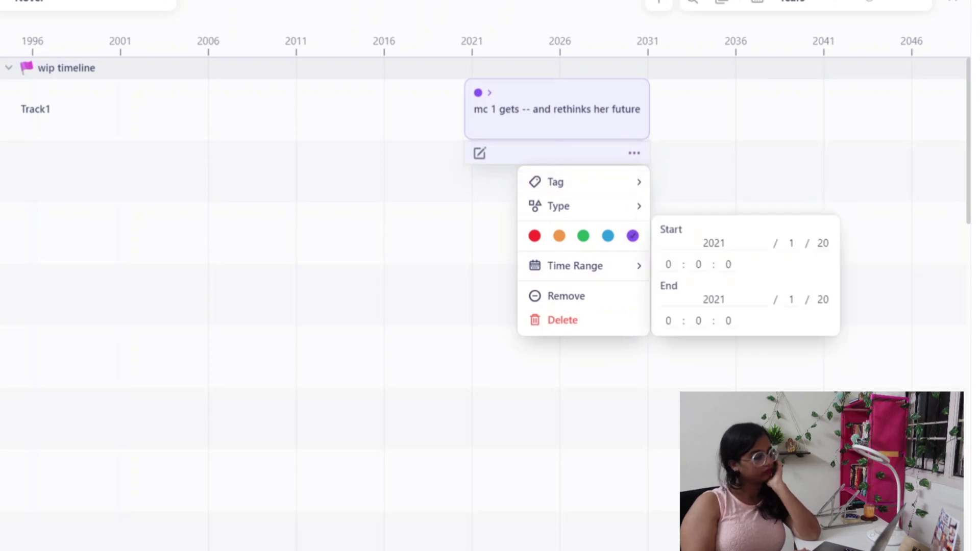
left_click(724, 243)
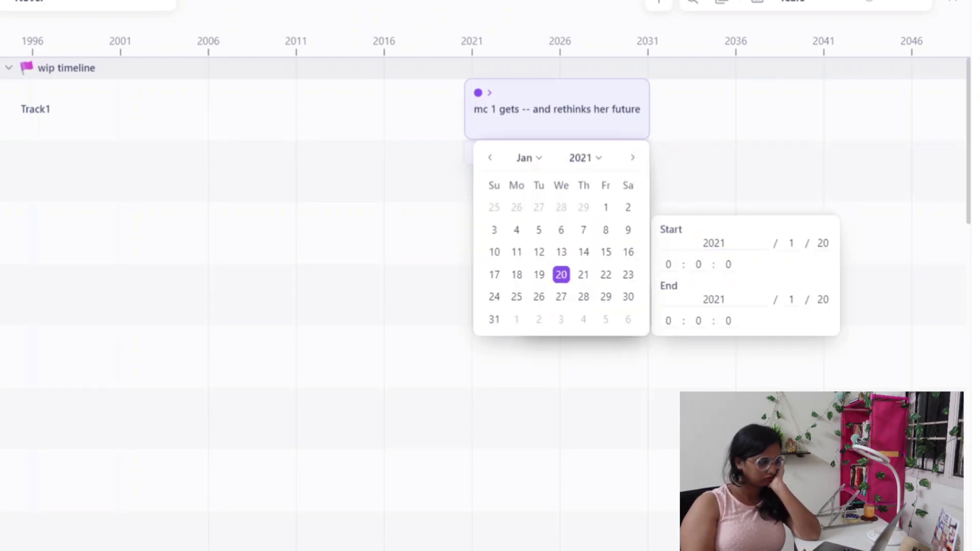
key("Escape")
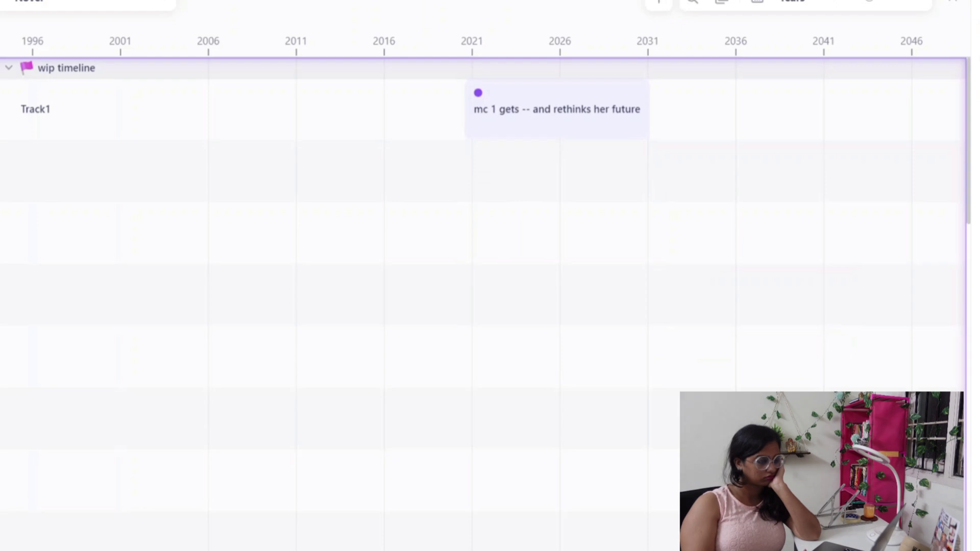
- Set the timeline scale to Months
scroll(490, 286, "right", 1)
scroll(485, 275, "down", 1)
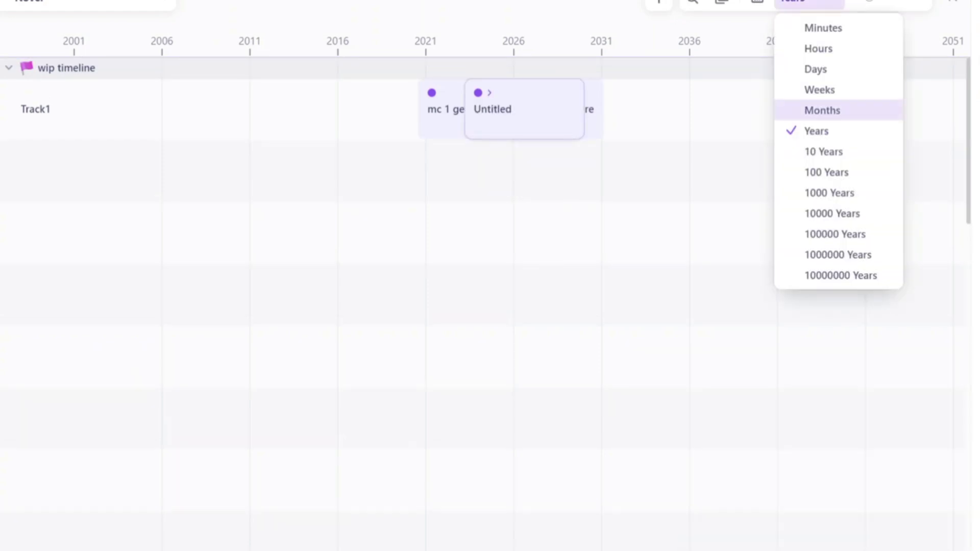
left_click(819, 110)
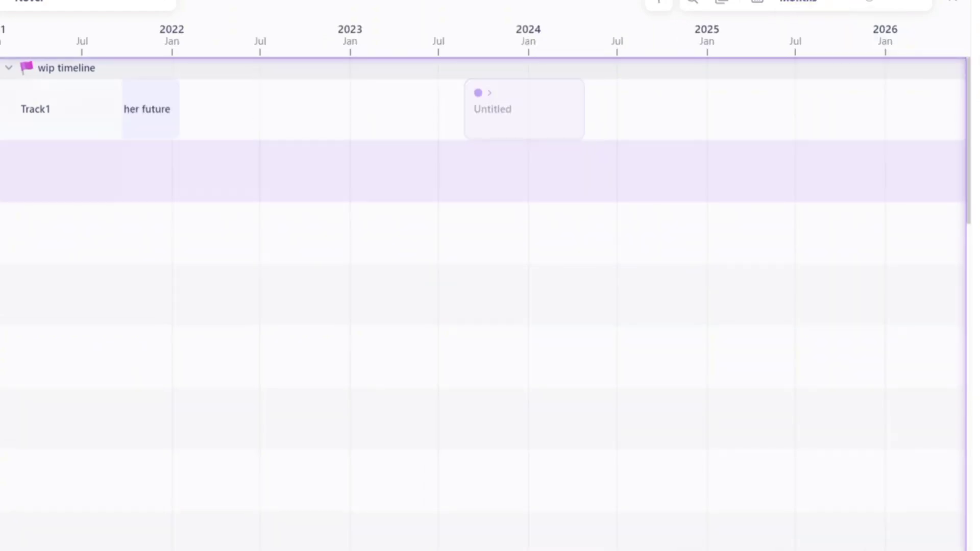
- Add an event titled "MC meets the love interest for the first time" to Track1 at about July 2023
scroll(482, 304, "right", 5)
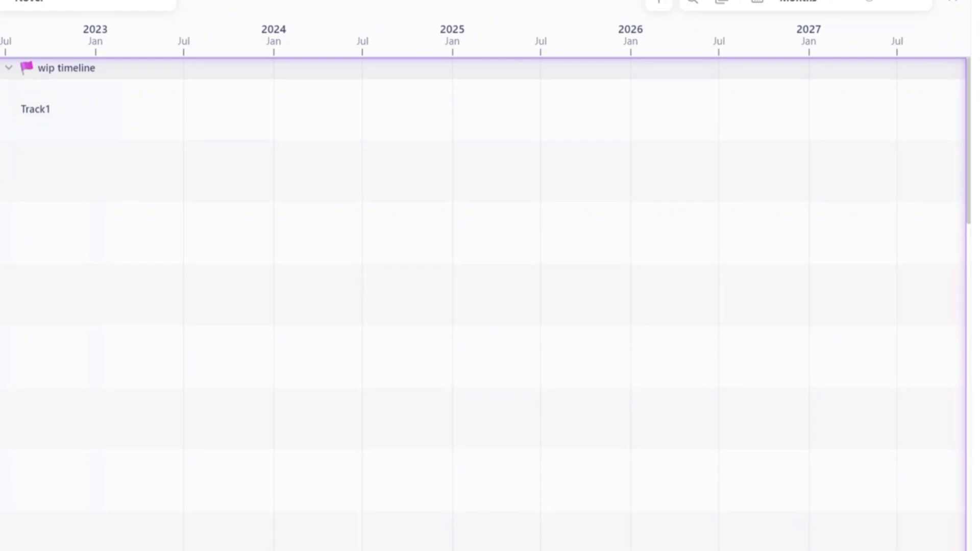
left_click(199, 99)
type("MC meets the love interest for the first time")
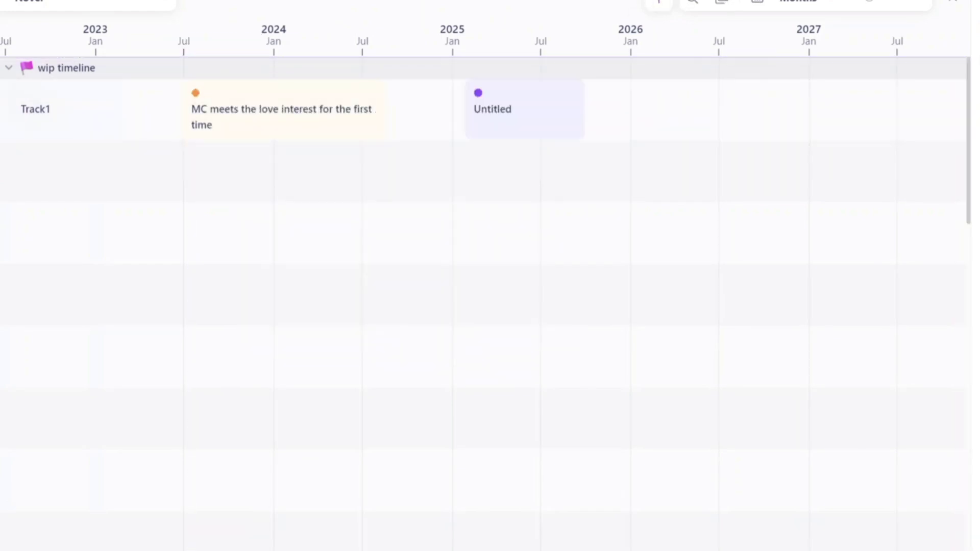
- Title the untitled event "MC get a nightmare and reveals her past", colour it green and move it to Track2 in late 2023
double_click(510, 110)
type("MC get a nightmare and reveals her past")
left_click(653, 153)
left_click(579, 270)
left_click_drag(566, 109, 309, 171)
- Add an event titled "MC and love interest are romantically involved", place it on Track1 in late 2023 and colour it orange
left_click(658, 2)
double_click(511, 109)
type("MC and love interest are romantically involved")
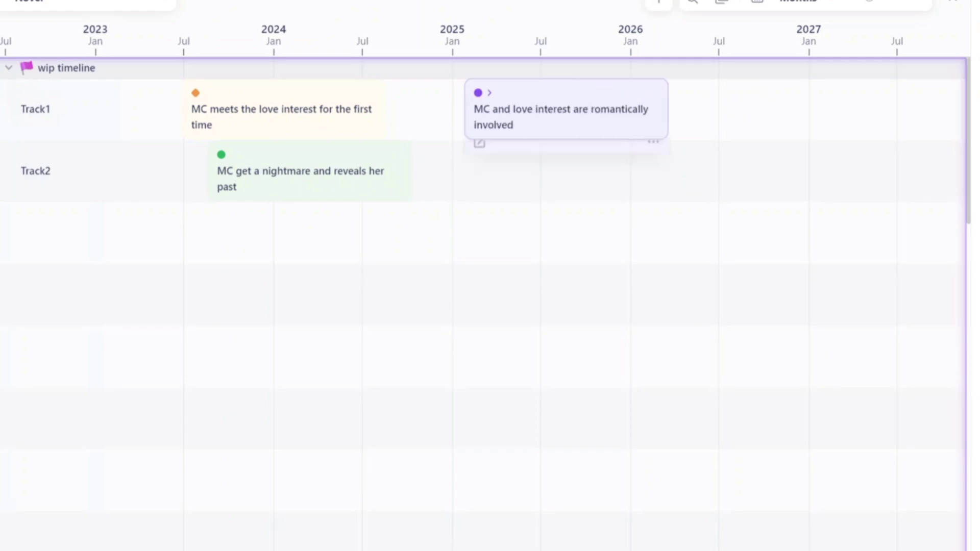
left_click_drag(566, 109, 347, 110)
left_click(434, 153)
left_click(359, 235)
- Add a second timeline named "wip current timeline"
left_click(658, 3)
left_click(669, 53)
type("wip current timeline")
- Add a new event and move it into the wip current timeline at about August 2023
left_click(658, 3)
left_click_drag(515, 109, 243, 391)
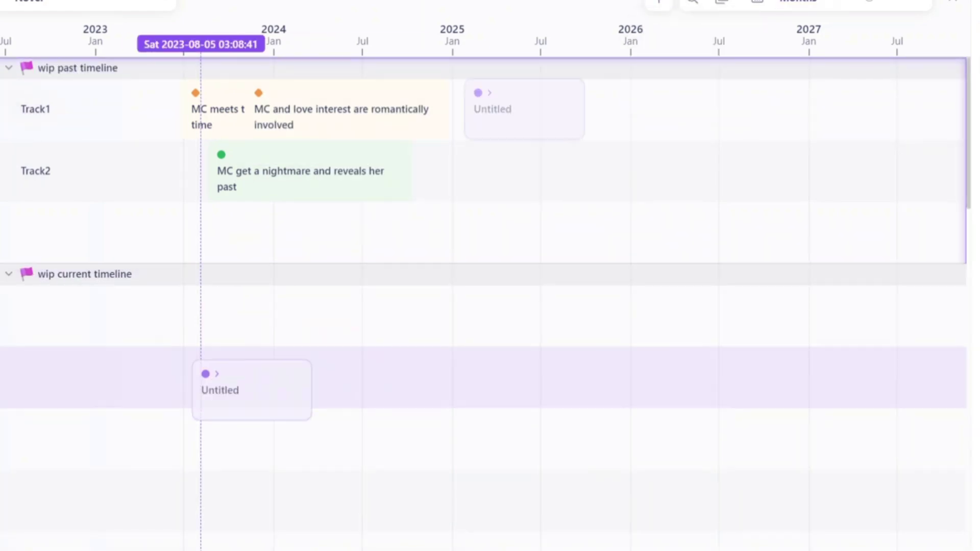